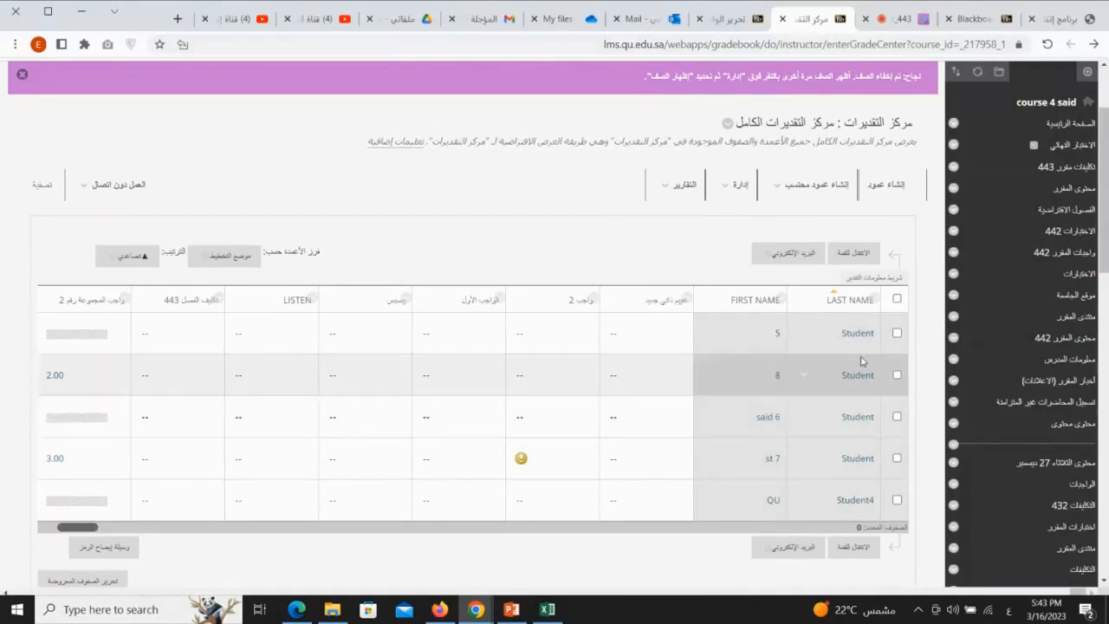
Step: Open the row visibility page (إظهار الصف) from the full Grade Center's management options
click(745, 186)
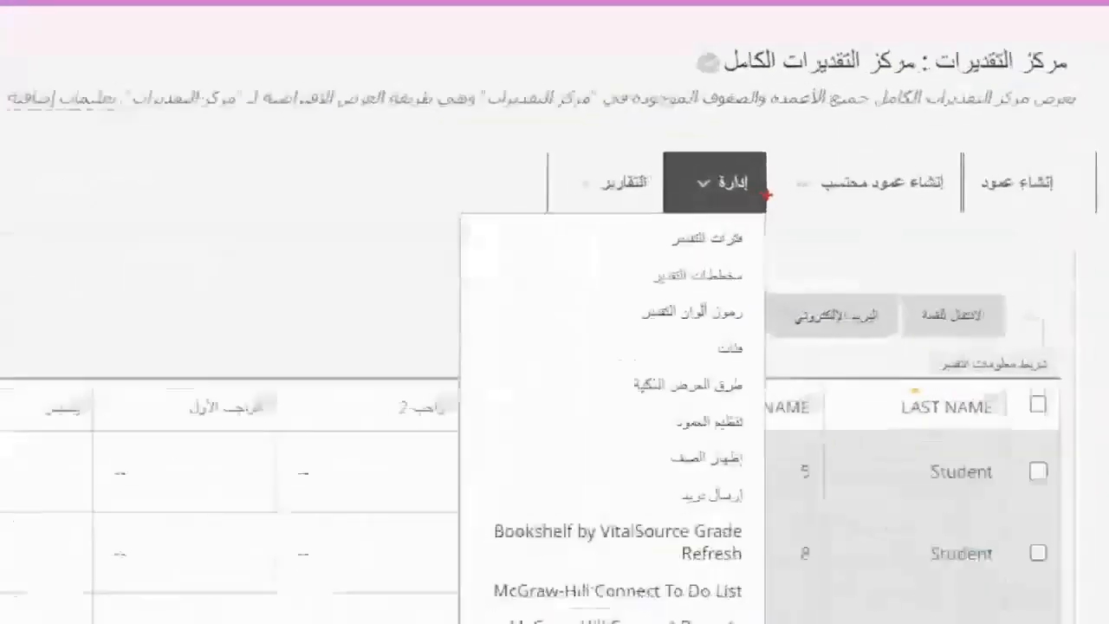
mouse_move(752, 177)
mouse_down()
mouse_move(707, 182)
mouse_move(758, 178)
mouse_up()
mouse_move(764, 459)
mouse_down()
mouse_move(733, 449)
mouse_move(616, 468)
mouse_move(785, 489)
mouse_move(763, 450)
mouse_up()
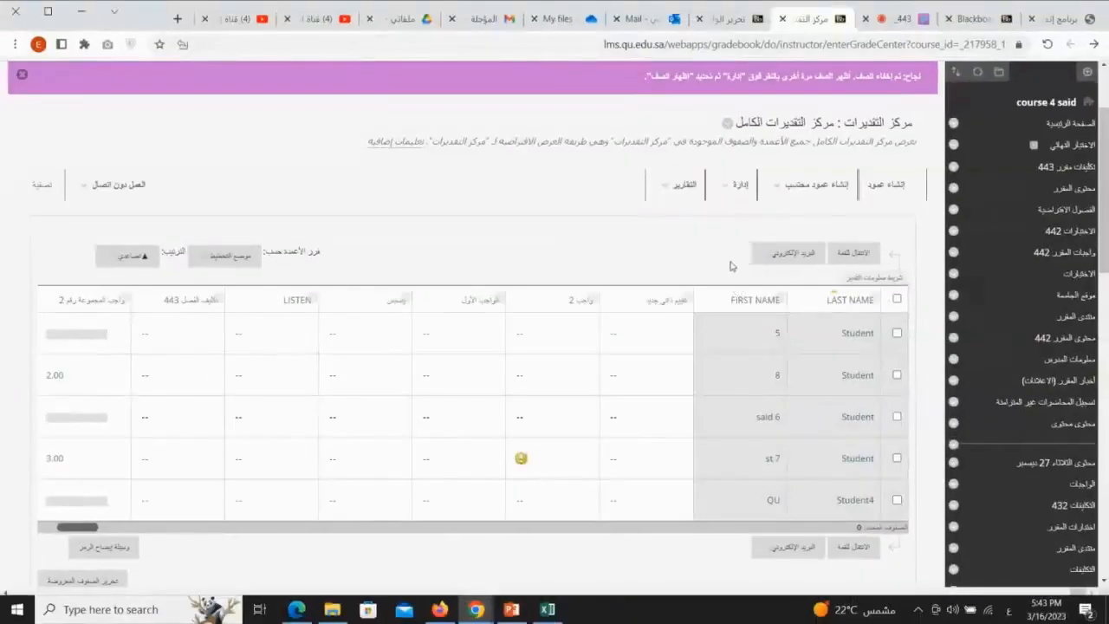
click(742, 177)
click(744, 334)
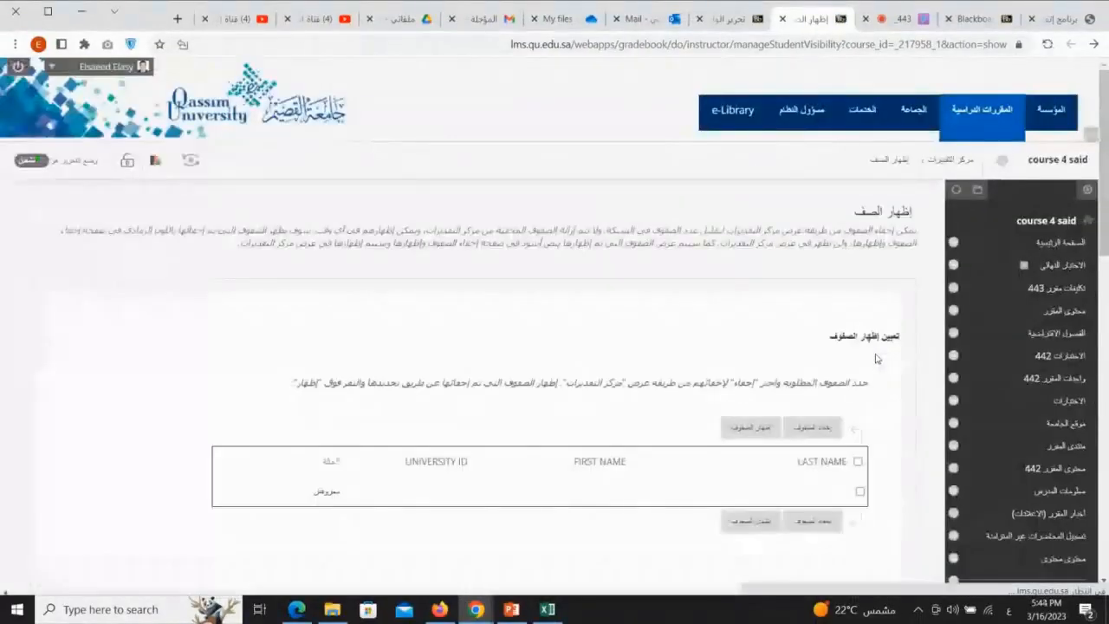
scroll(876, 358, down, 3)
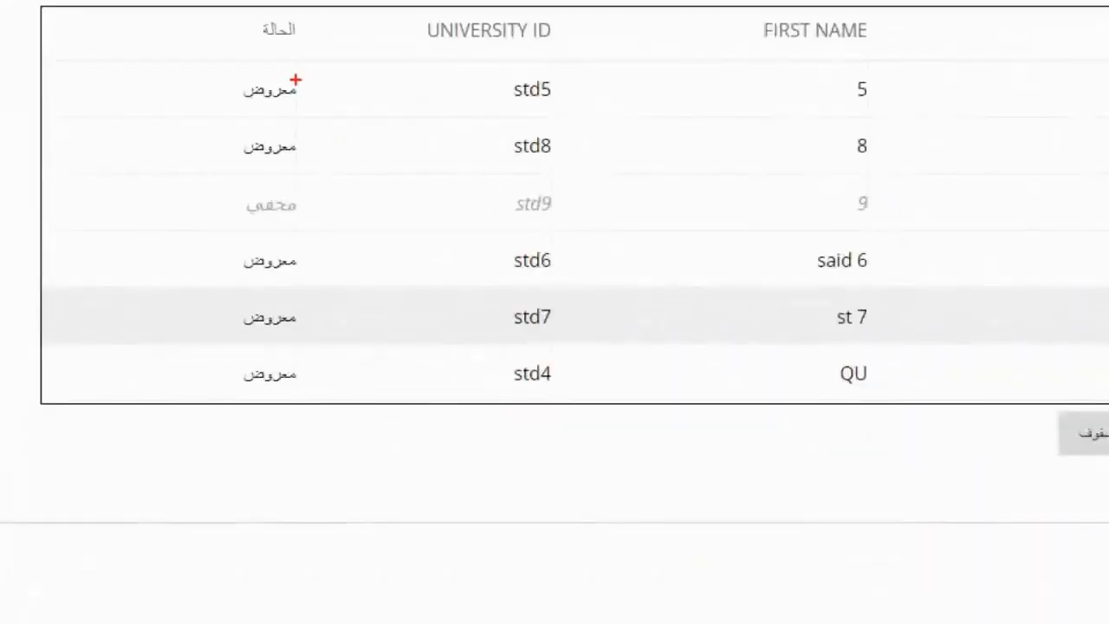
Step: Compare the visibility status of the std9 row with the statuses of the other student rows
drag(568, 101, 479, 107)
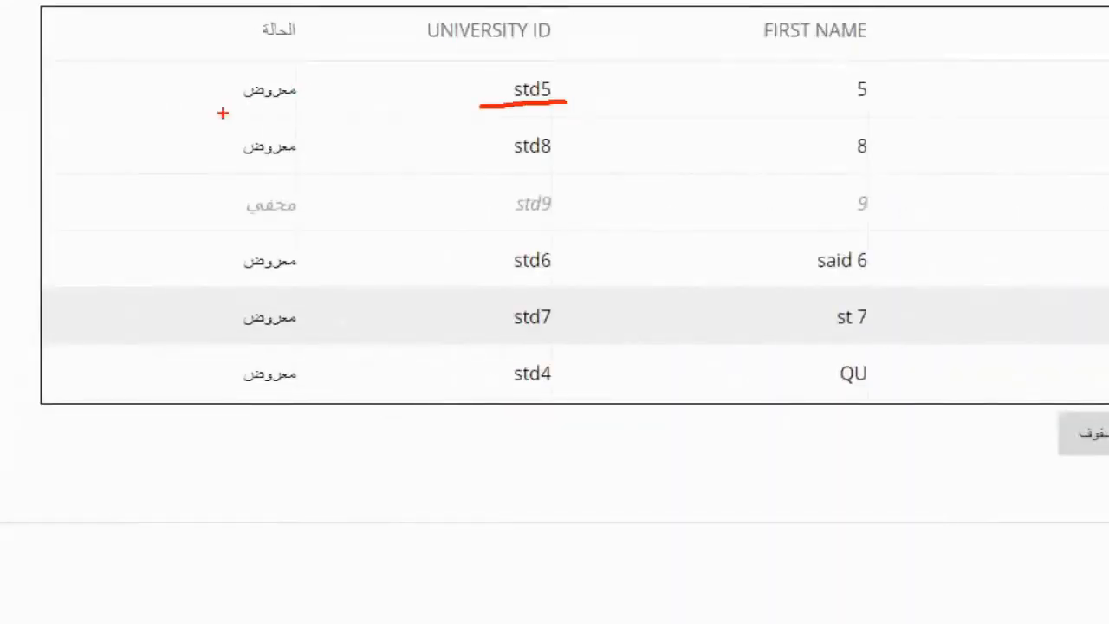
drag(295, 110, 217, 110)
drag(560, 160, 496, 157)
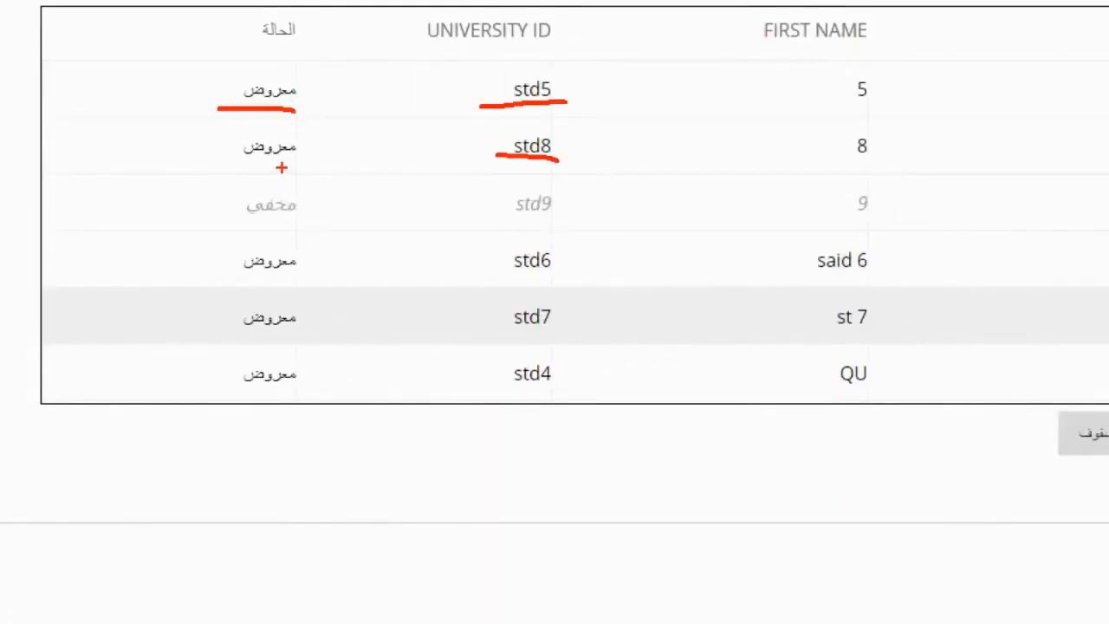
drag(319, 162, 244, 165)
drag(553, 282, 455, 277)
drag(283, 280, 252, 281)
drag(530, 338, 450, 342)
drag(244, 328, 228, 330)
key(b)
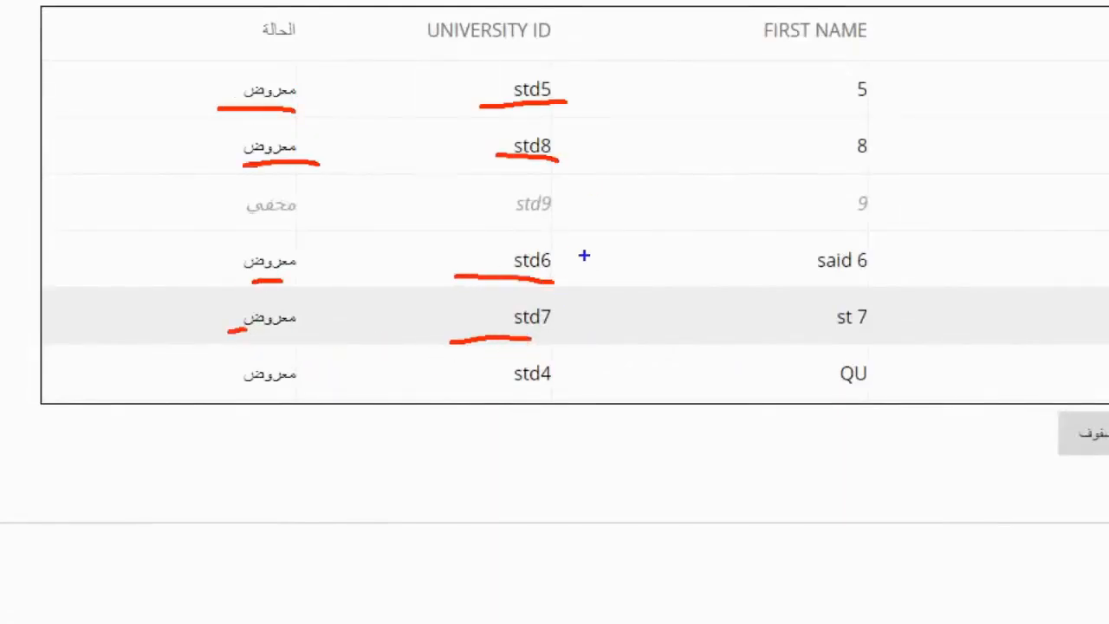
mouse_move(564, 179)
mouse_down()
mouse_move(475, 223)
mouse_move(577, 178)
mouse_up()
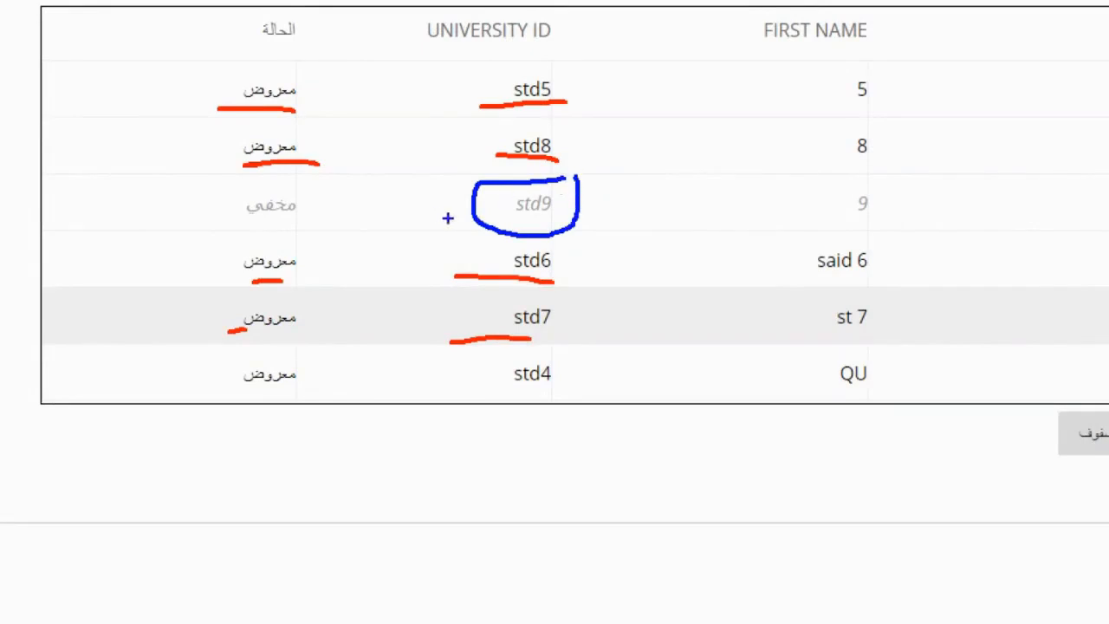
mouse_move(322, 187)
mouse_down()
mouse_move(279, 185)
mouse_move(239, 227)
mouse_move(325, 185)
mouse_up()
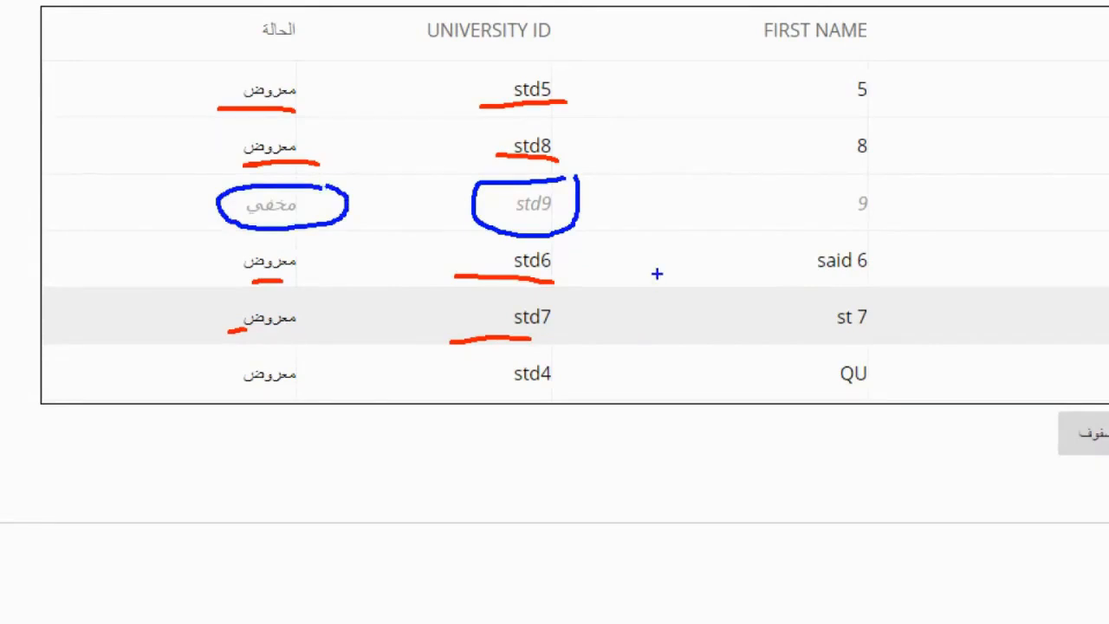
key(Escape)
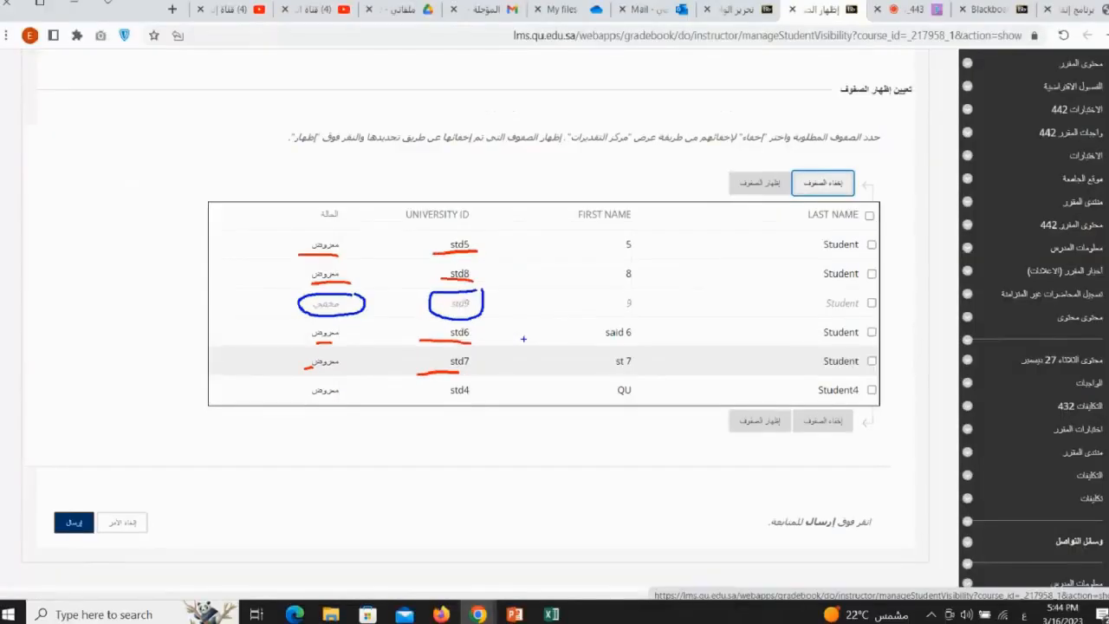
Step: Select only the std9 student row and change its status to shown (إظهار الصفوف)
click(860, 306)
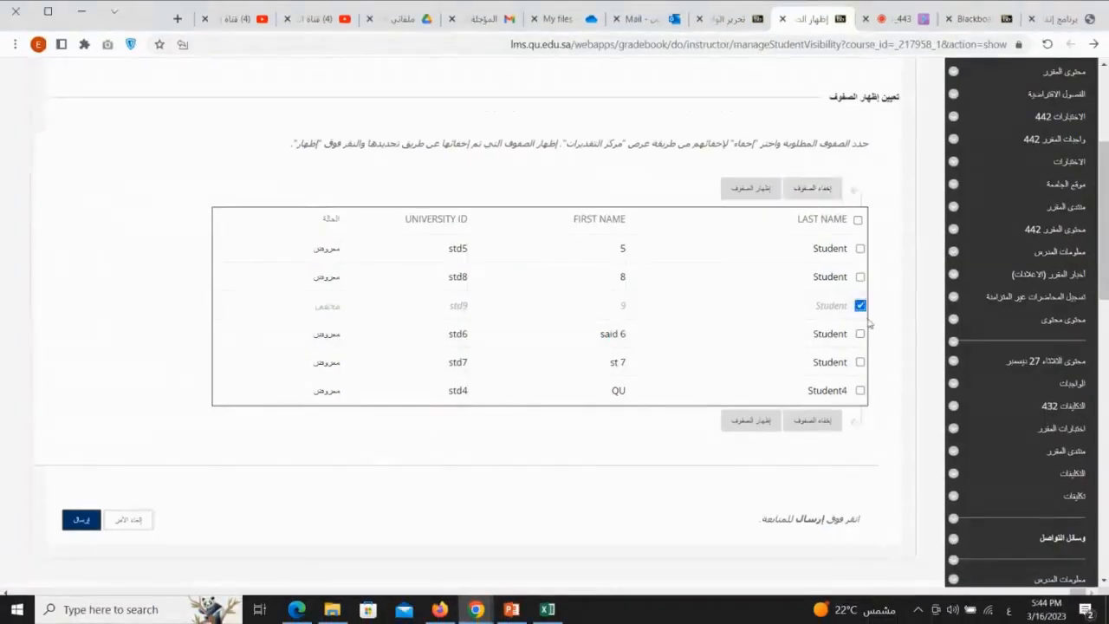
mouse_move(871, 294)
mouse_down()
mouse_move(800, 313)
mouse_move(883, 306)
mouse_up()
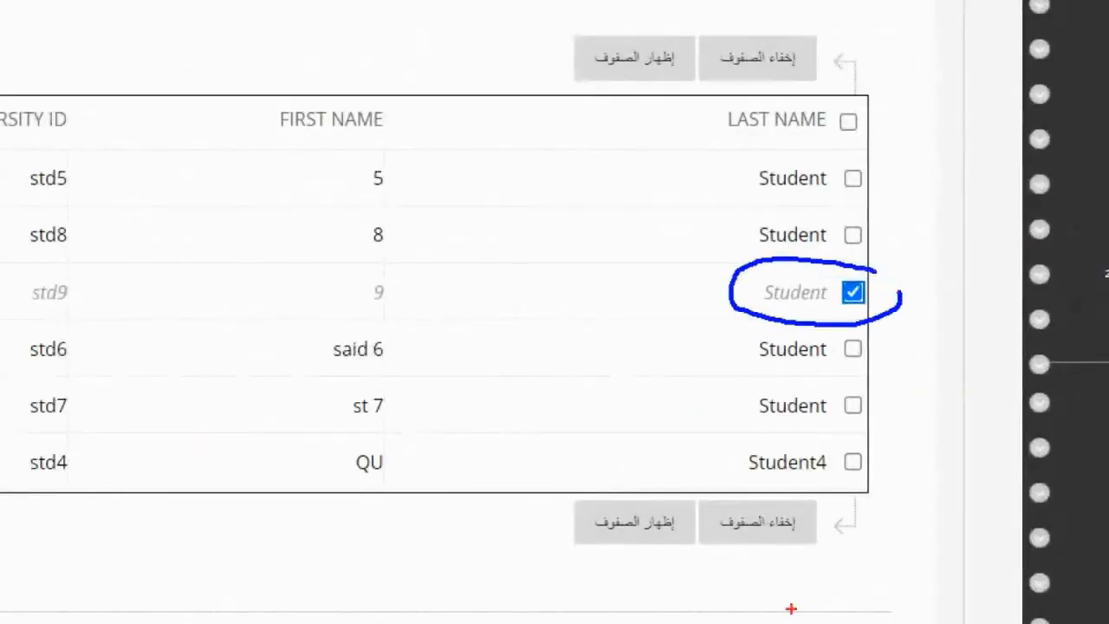
mouse_move(674, 500)
mouse_down()
mouse_move(600, 569)
mouse_move(676, 507)
mouse_up()
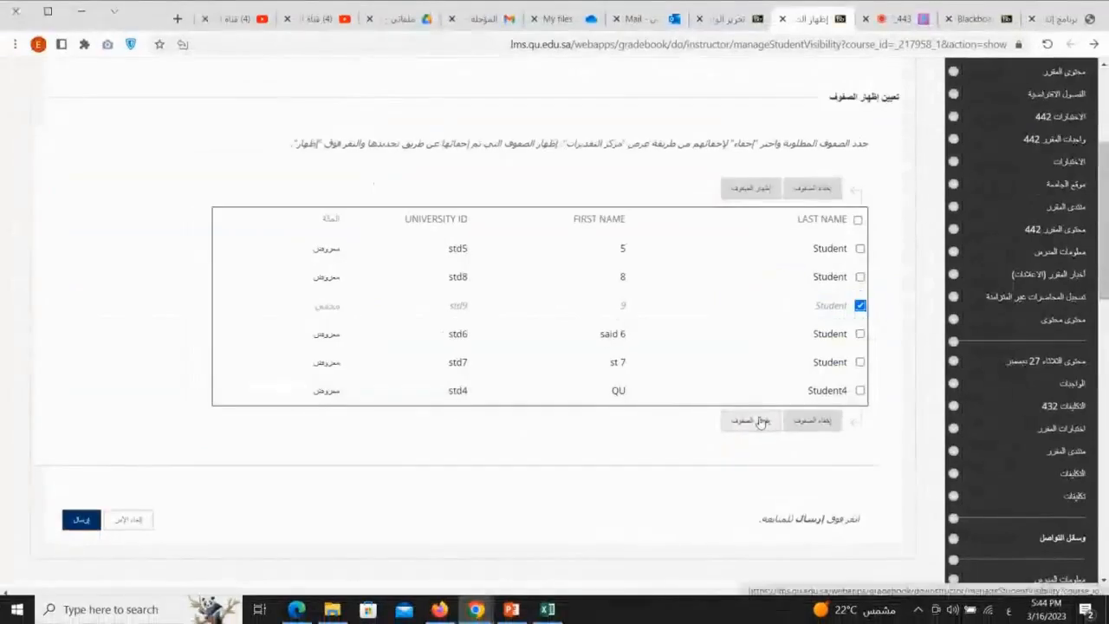
click(752, 421)
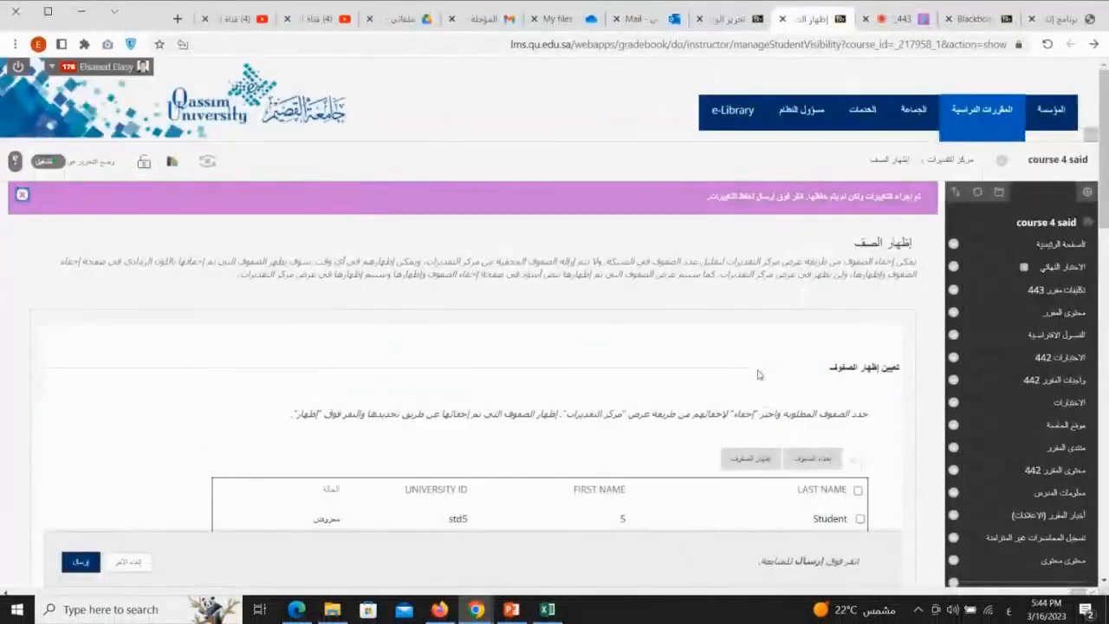
scroll(754, 364, down, 3)
mouse_move(483, 329)
mouse_down()
mouse_move(436, 322)
mouse_move(484, 339)
mouse_up()
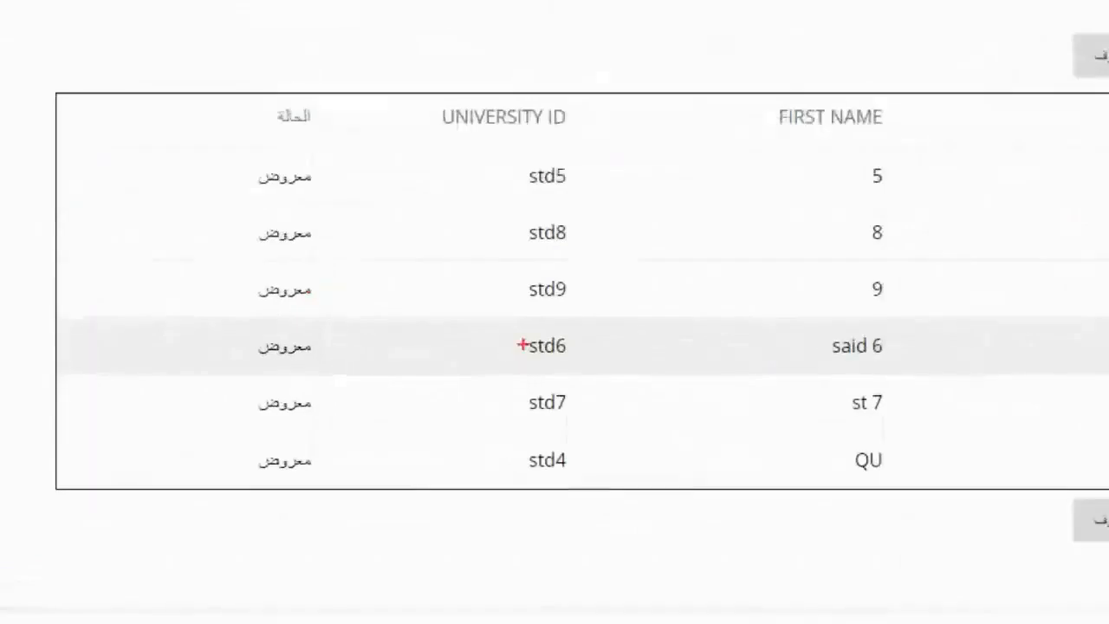
drag(596, 297, 576, 288)
mouse_move(338, 272)
mouse_down()
mouse_move(248, 268)
mouse_move(358, 297)
mouse_move(357, 286)
mouse_up()
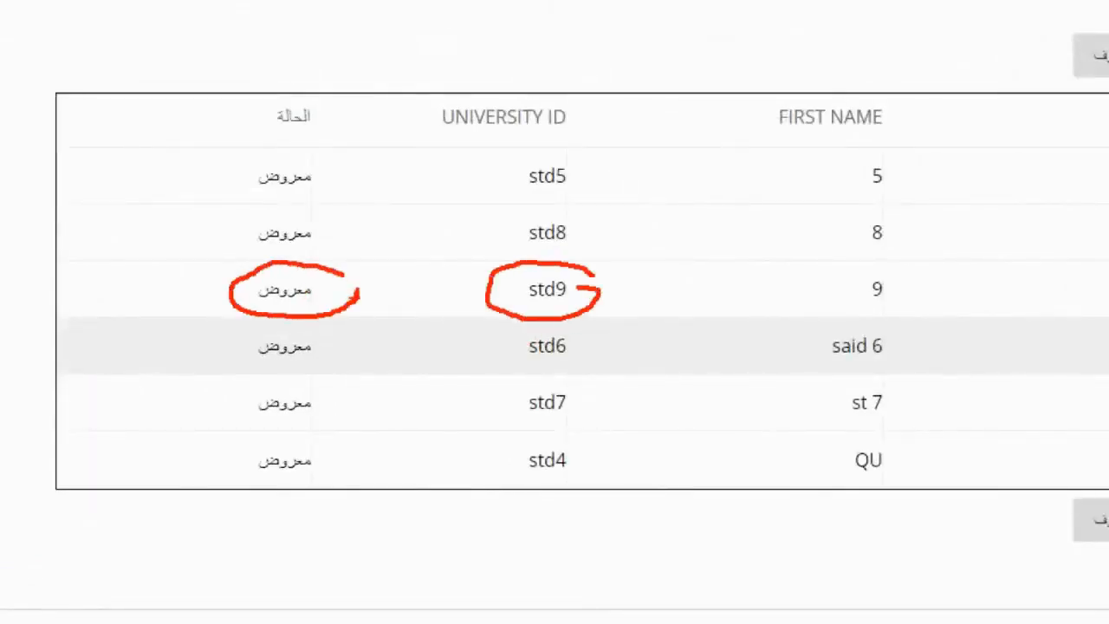
key(Escape)
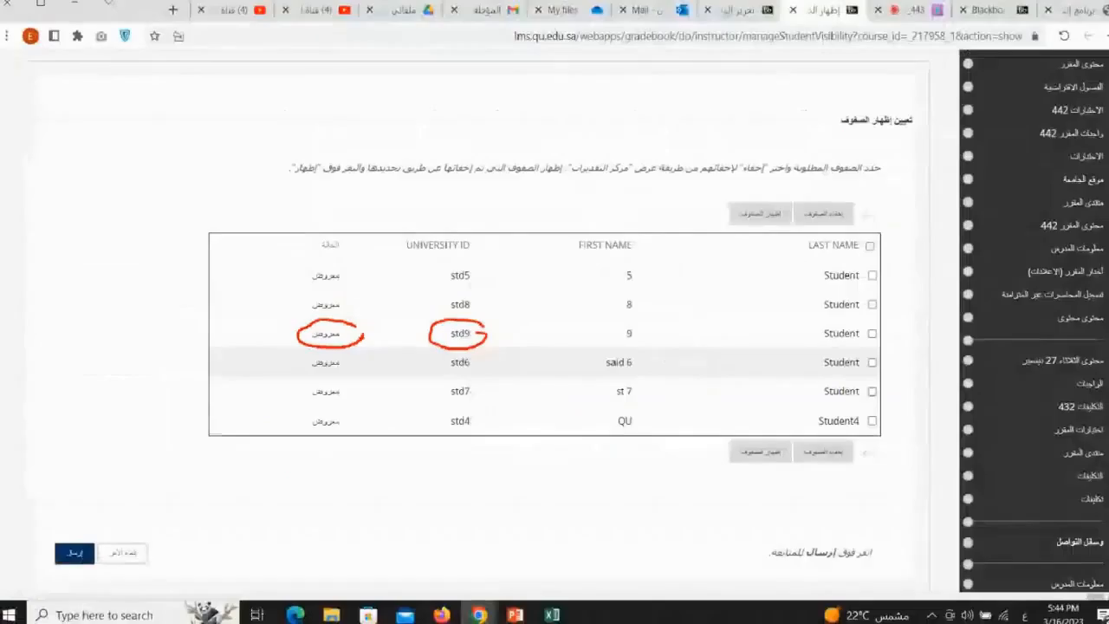
Step: Submit the row visibility changes and return to the full Grade Center
mouse_move(69, 462)
mouse_down()
mouse_move(69, 519)
mouse_move(46, 508)
mouse_up()
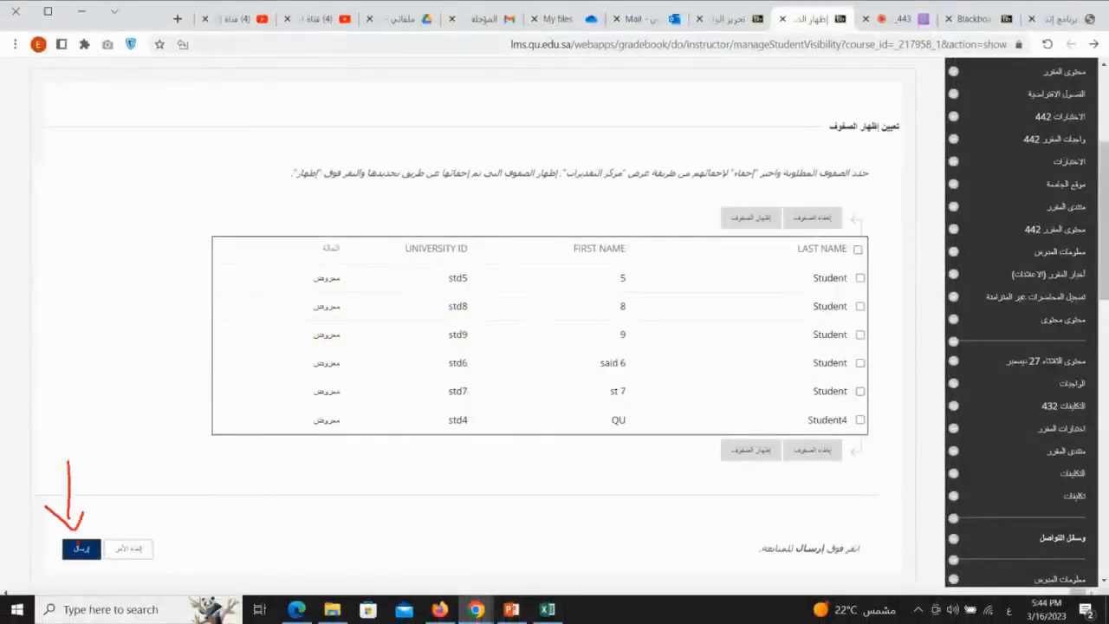
key(Escape)
click(81, 547)
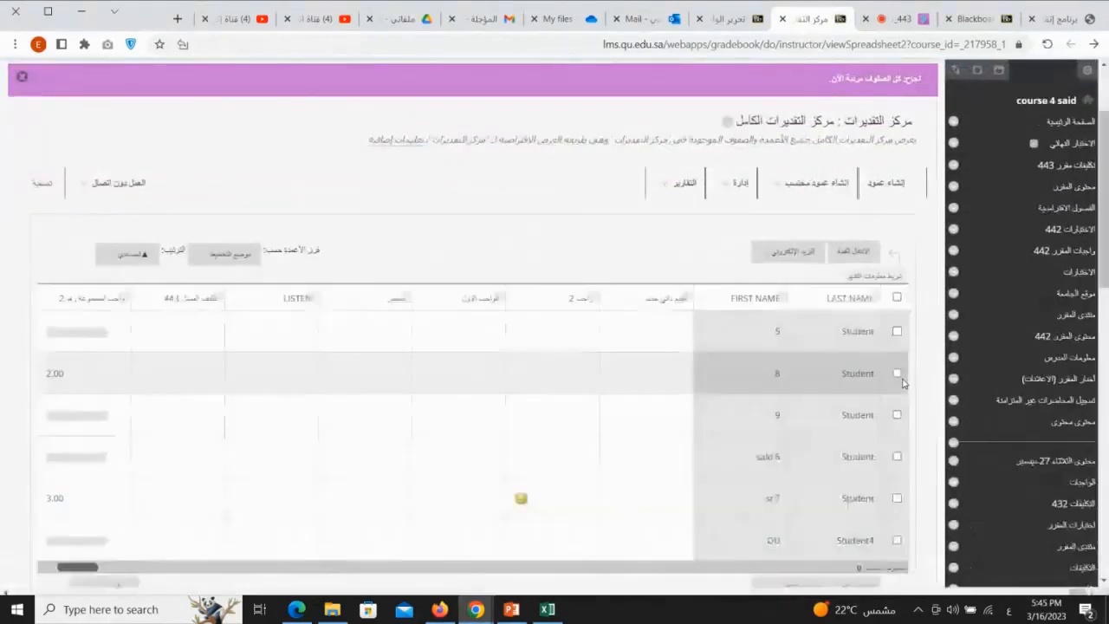
Step: Check the student 9 row and the group assignment 2 column (واجب المجموعة رقم 2) in the grade table
scroll(904, 384, down, 1)
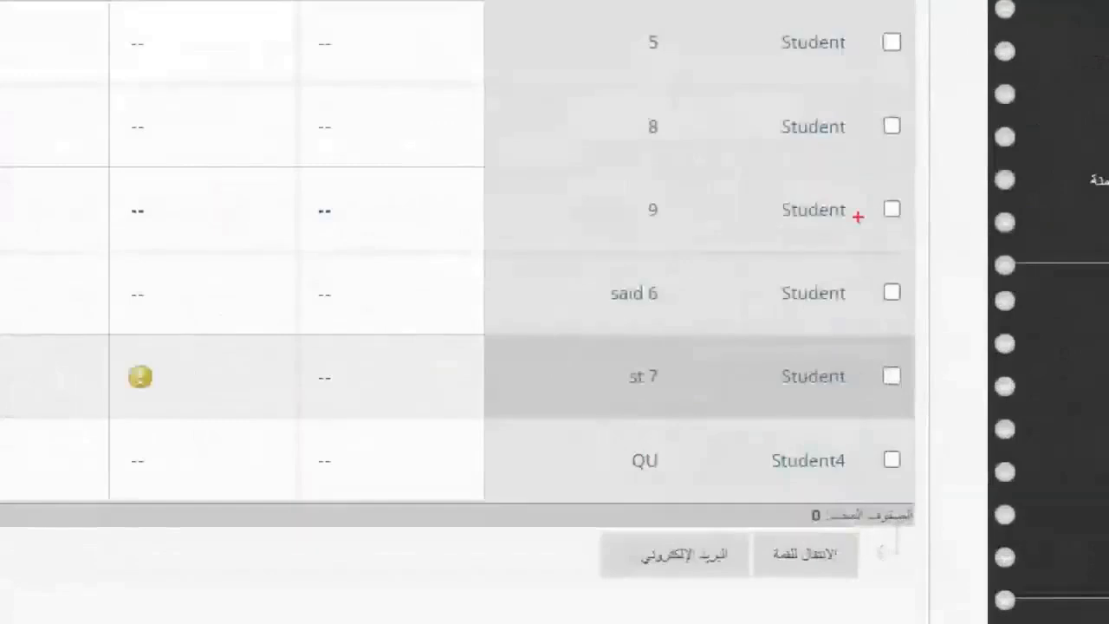
drag(894, 303, 751, 337)
mouse_move(600, 240)
mouse_down()
mouse_move(899, 212)
mouse_move(884, 173)
mouse_up()
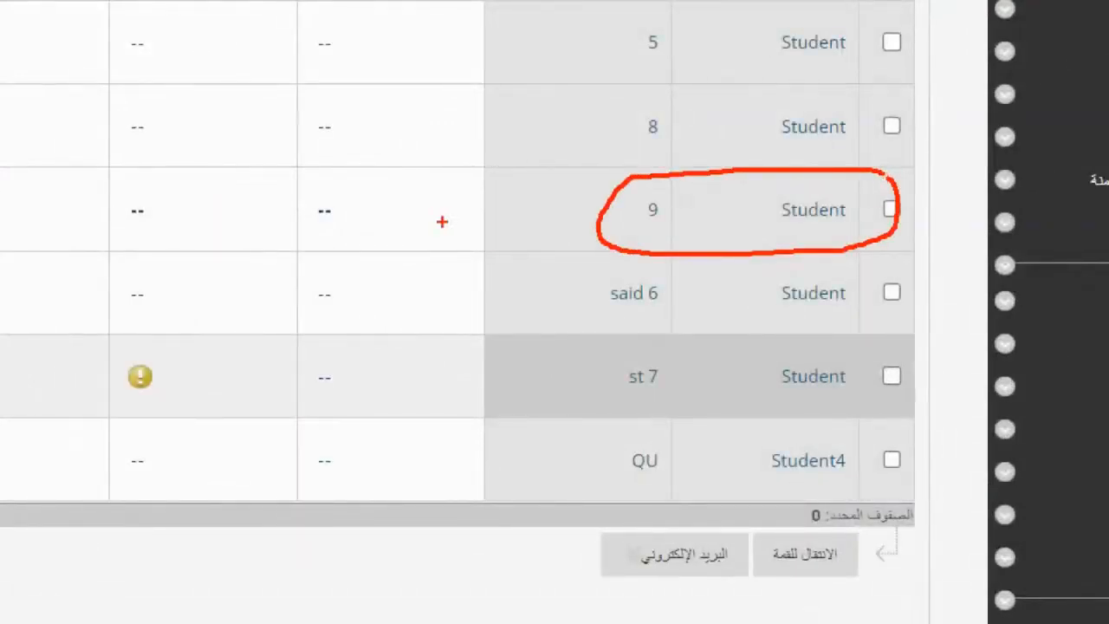
mouse_move(388, 194)
mouse_down()
mouse_move(156, 182)
mouse_move(32, 228)
mouse_move(432, 227)
mouse_move(405, 202)
mouse_up()
key(Escape)
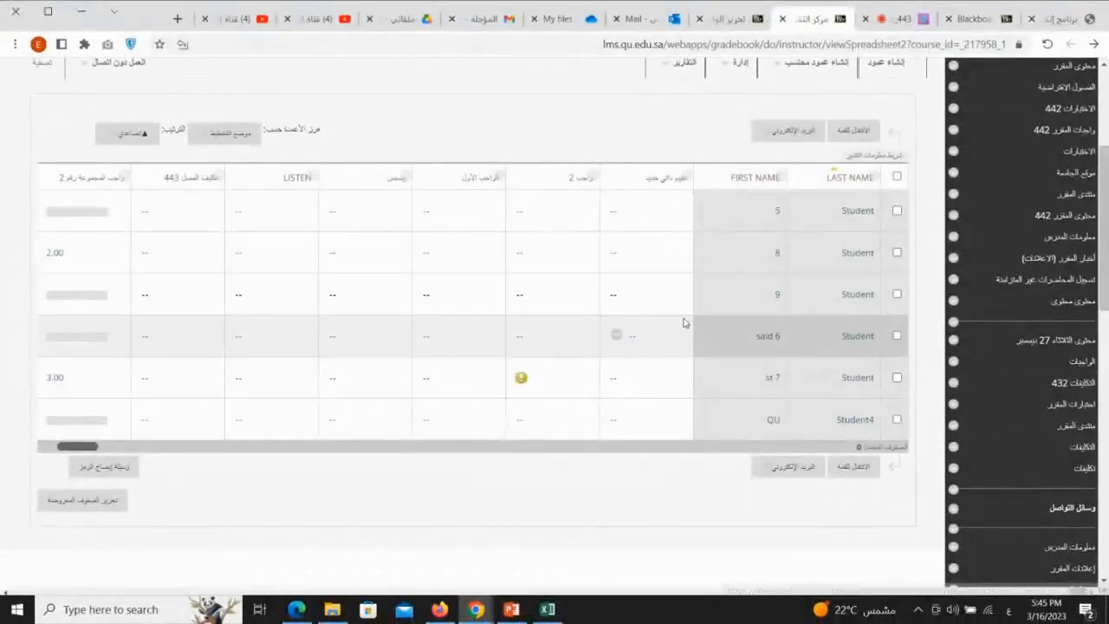
scroll(714, 355, up, 2)
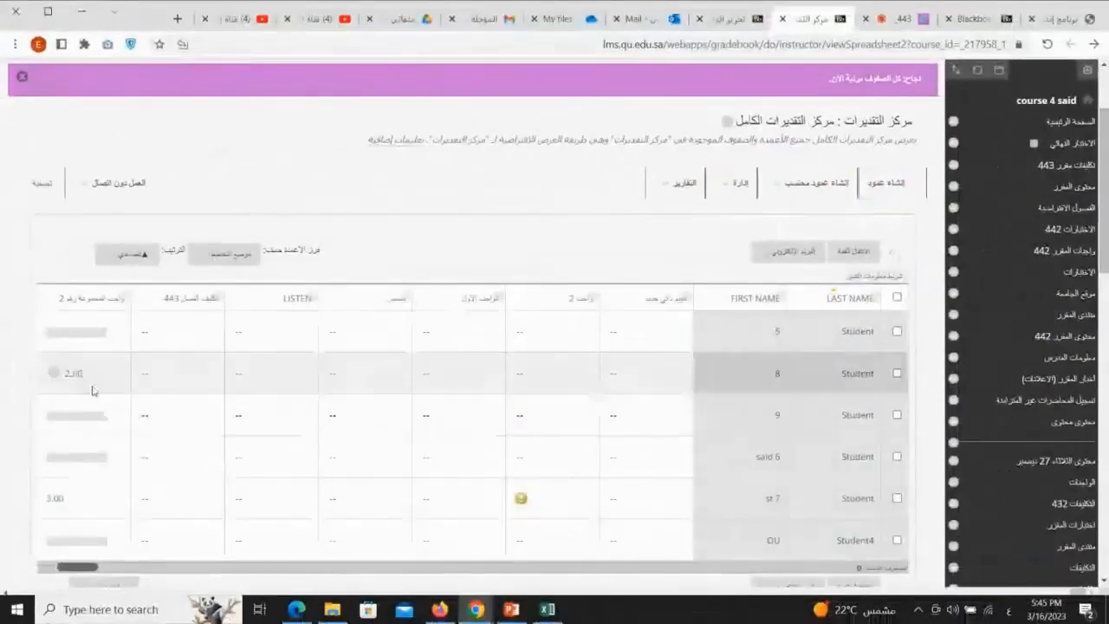
drag(108, 291, 91, 495)
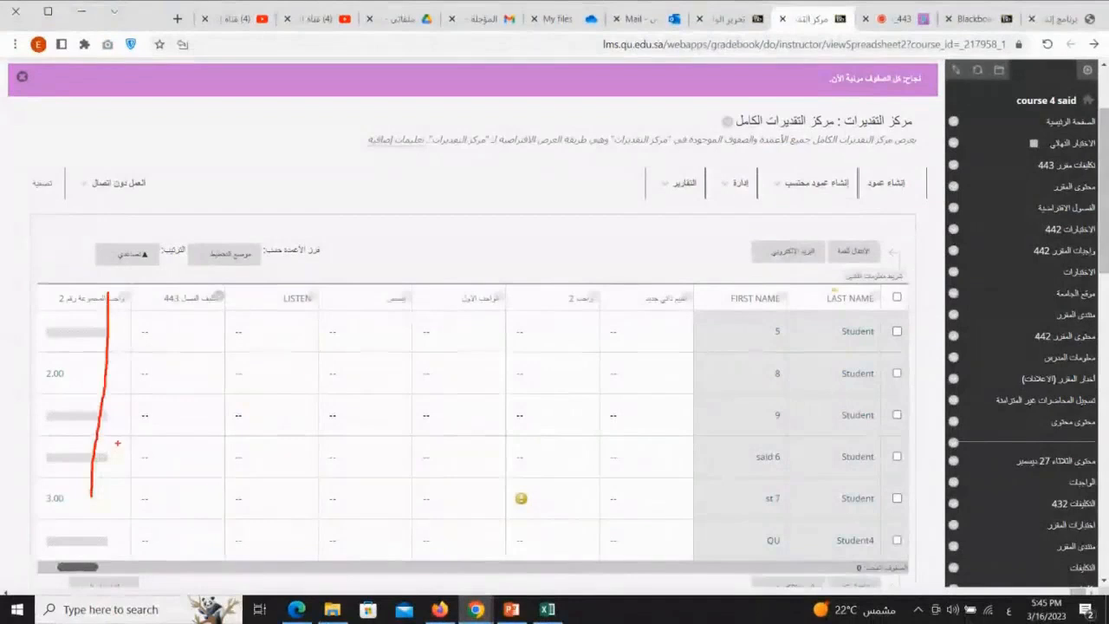
click(895, 19)
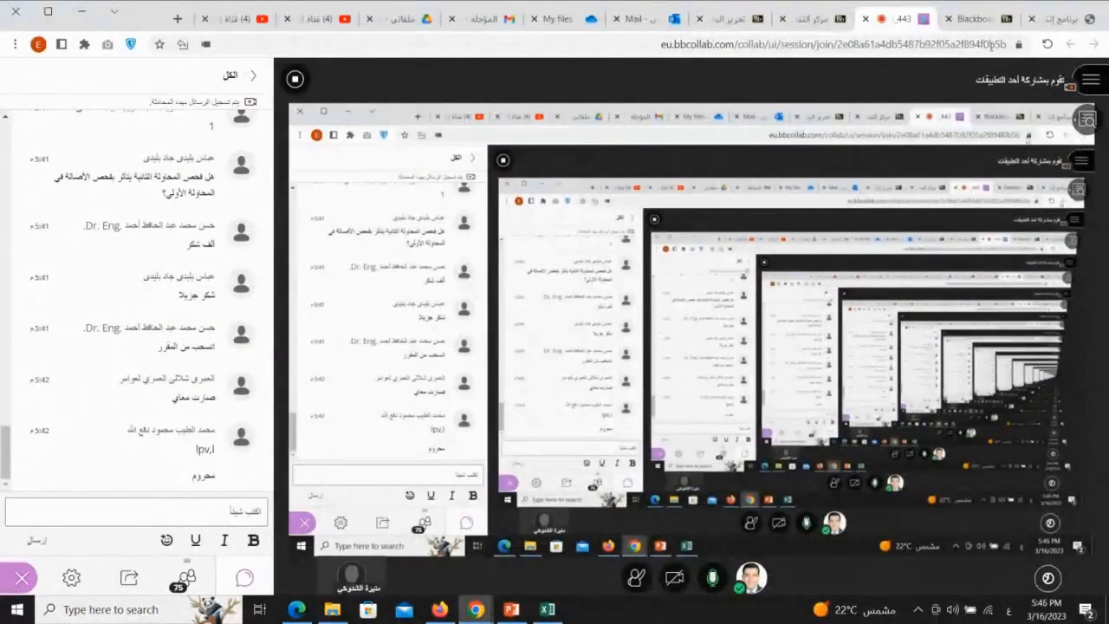
click(811, 19)
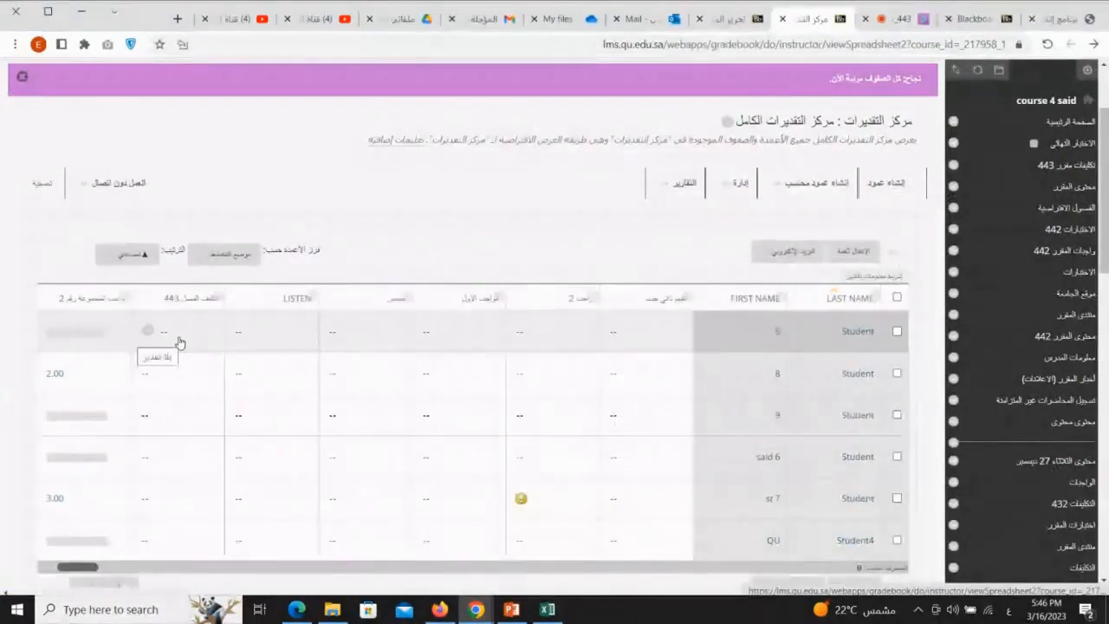
click(181, 337)
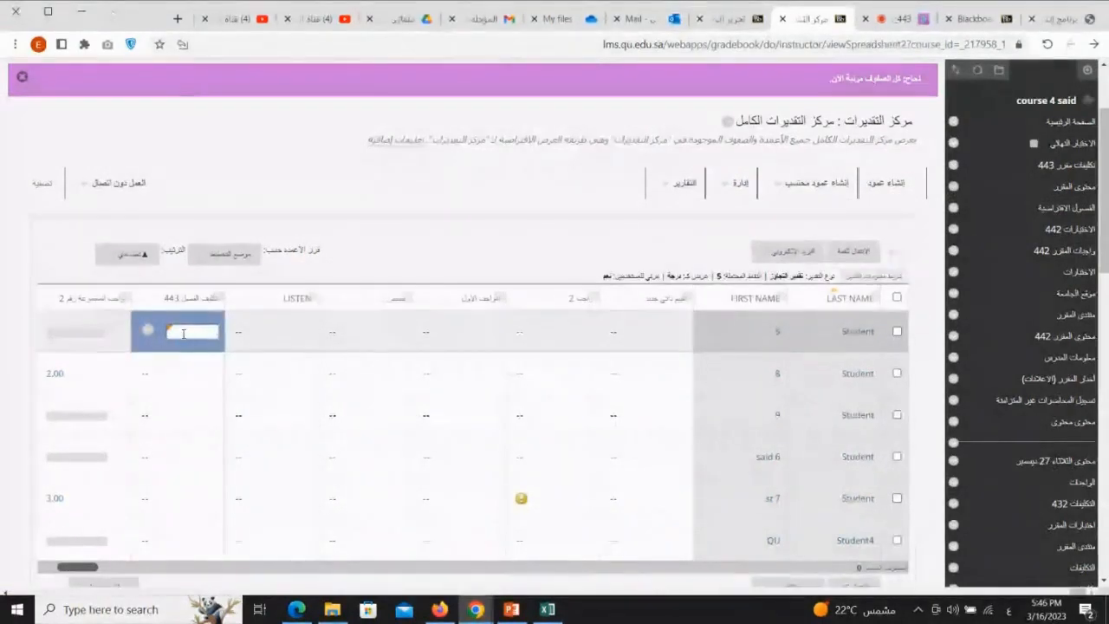
click(417, 178)
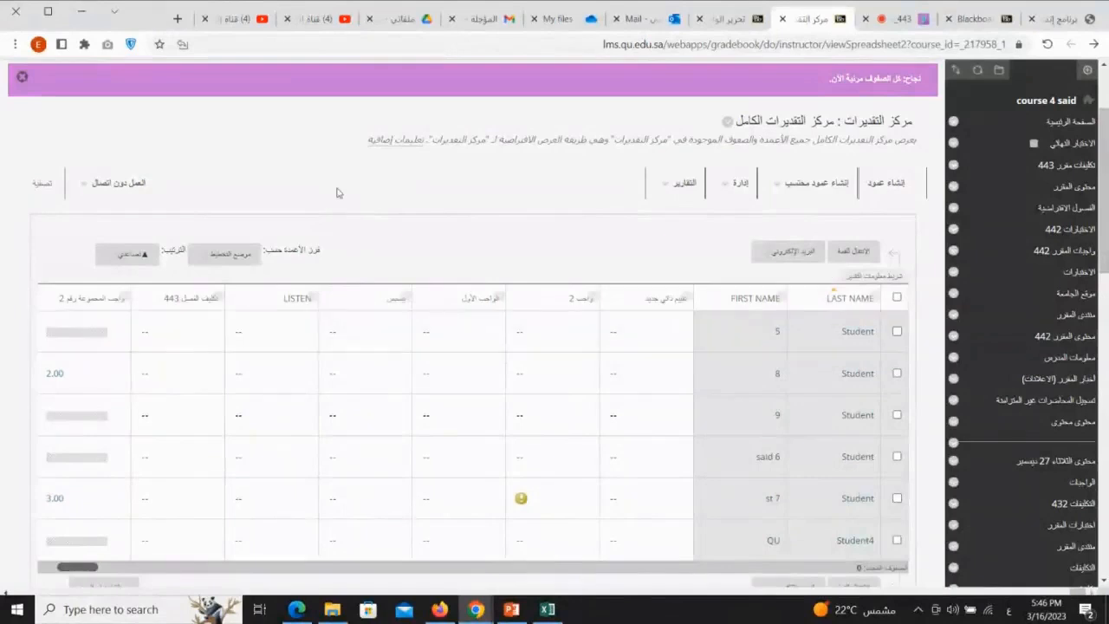
Step: Start a new grade column and name it اختبار شفوي, leaving its description empty
click(895, 185)
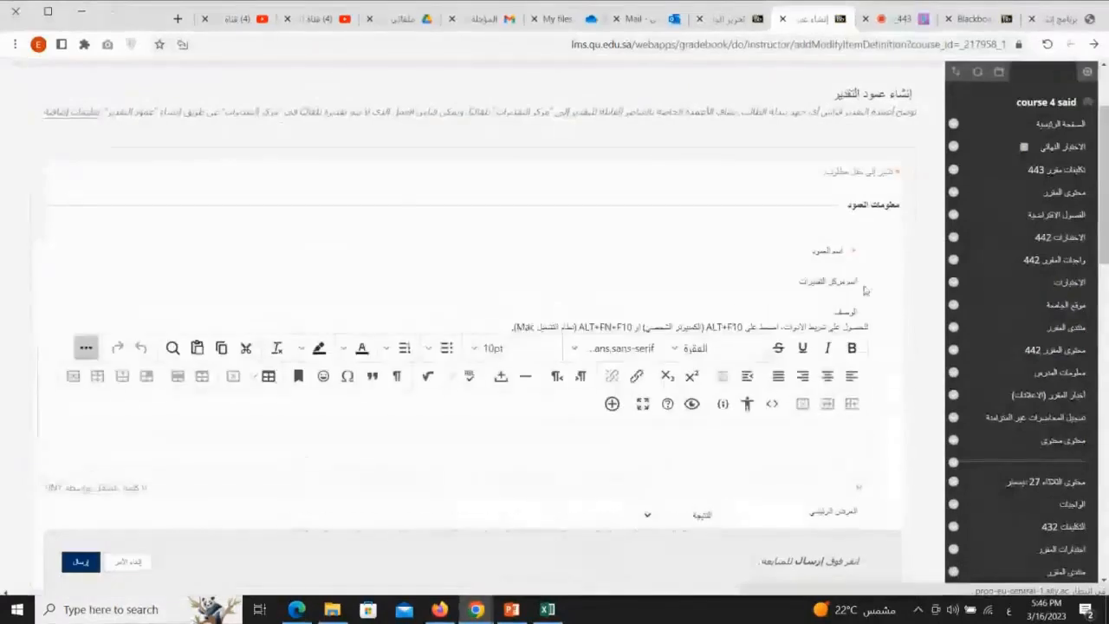
click(732, 254)
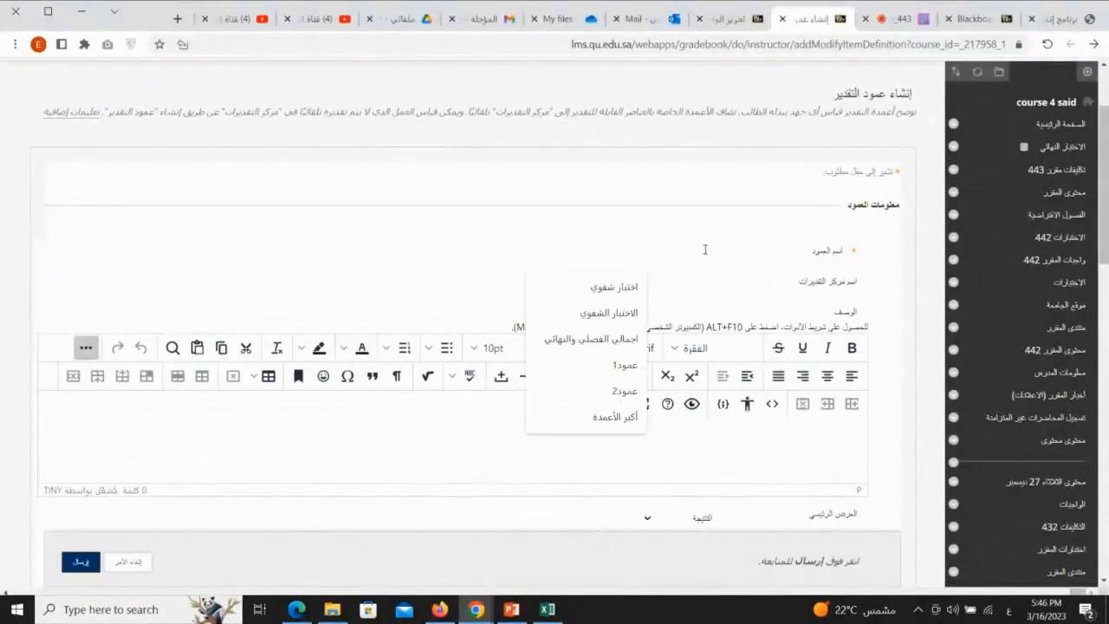
click(628, 287)
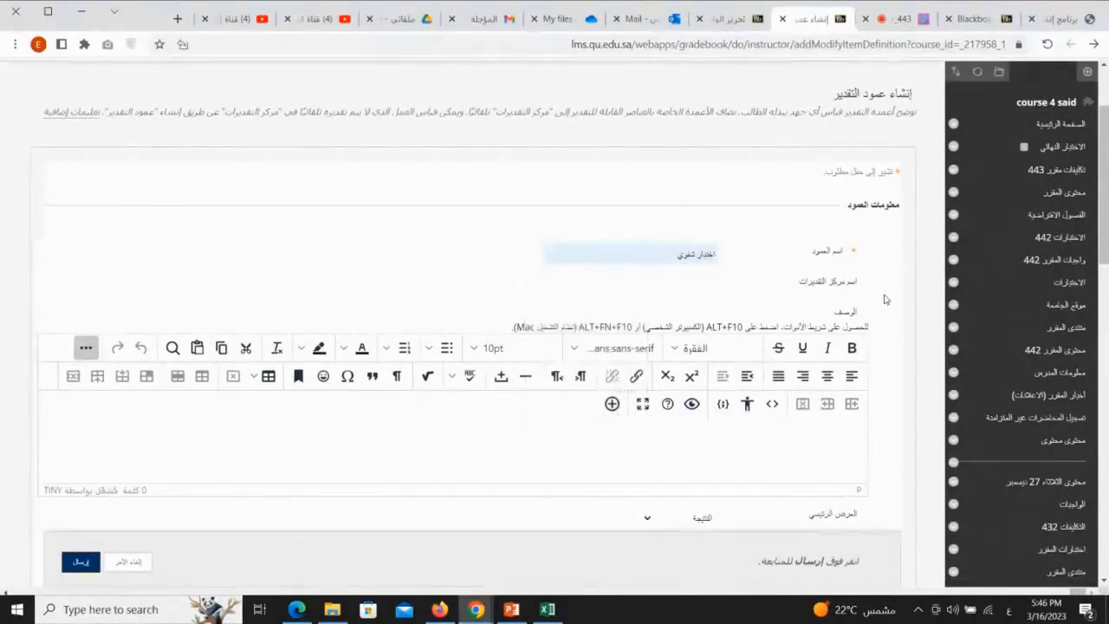
scroll(886, 299, down, 3)
scroll(878, 217, up, 1)
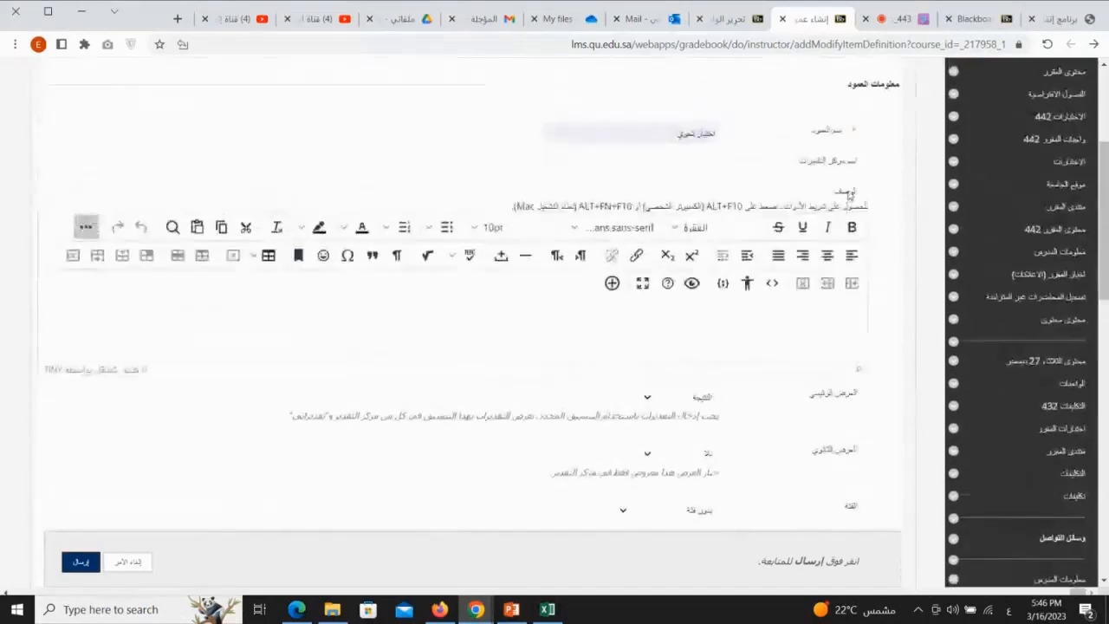
mouse_move(823, 302)
mouse_down()
mouse_move(842, 318)
mouse_move(730, 323)
mouse_up()
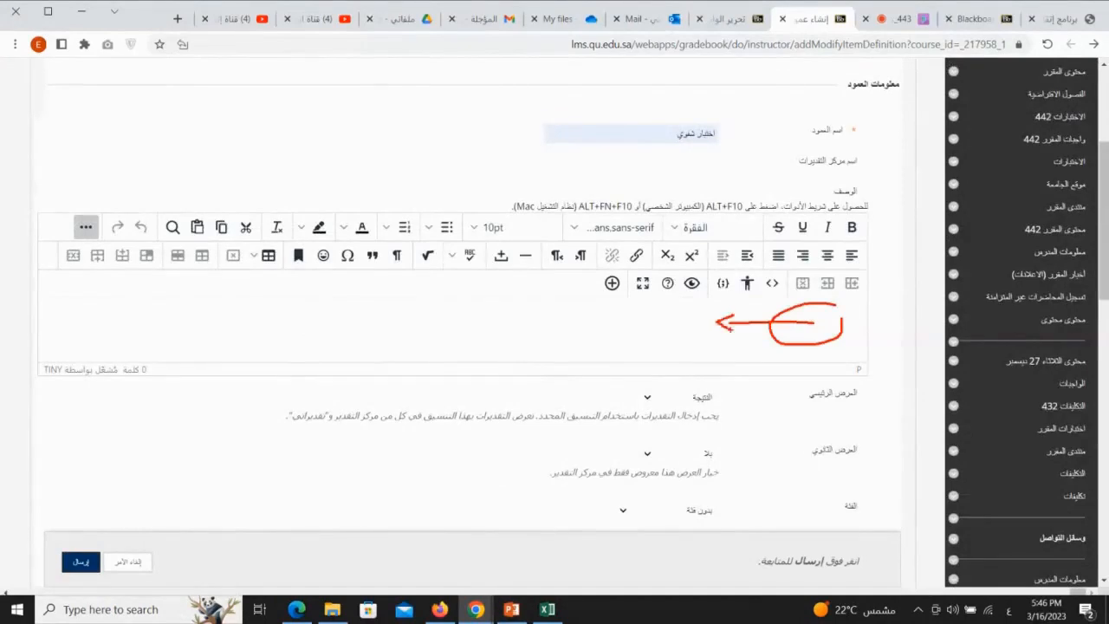
Step: Set the points possible (النقاط المحتملة) of the new column to 2
scroll(874, 322, down, 3)
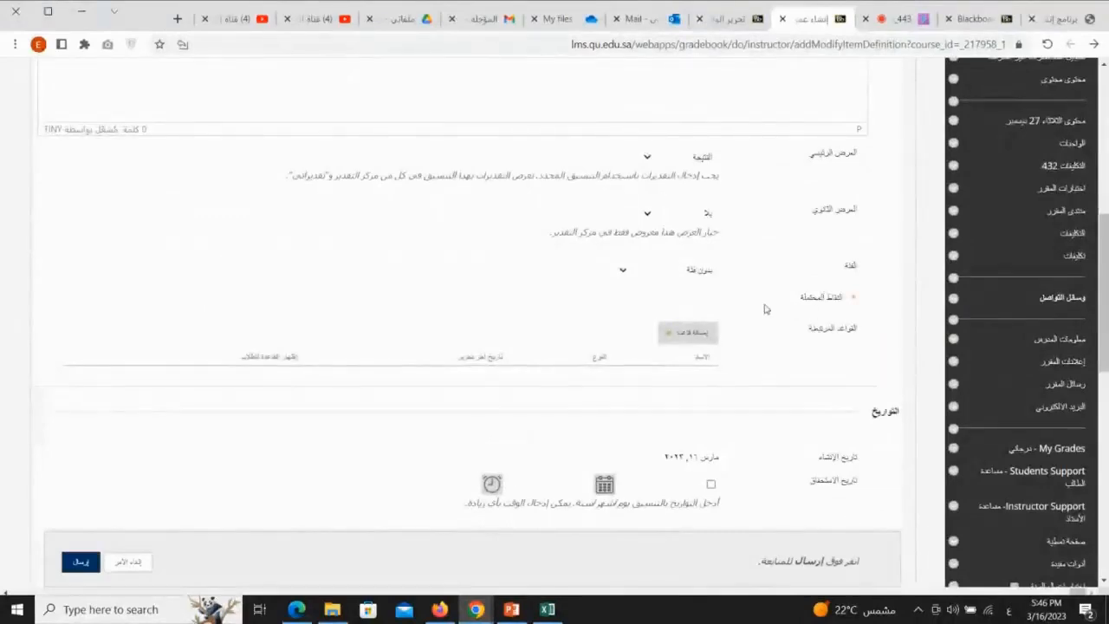
key(ctrl+1)
click(878, 283)
mouse_move(851, 279)
mouse_down()
mouse_move(835, 271)
mouse_move(885, 321)
mouse_up()
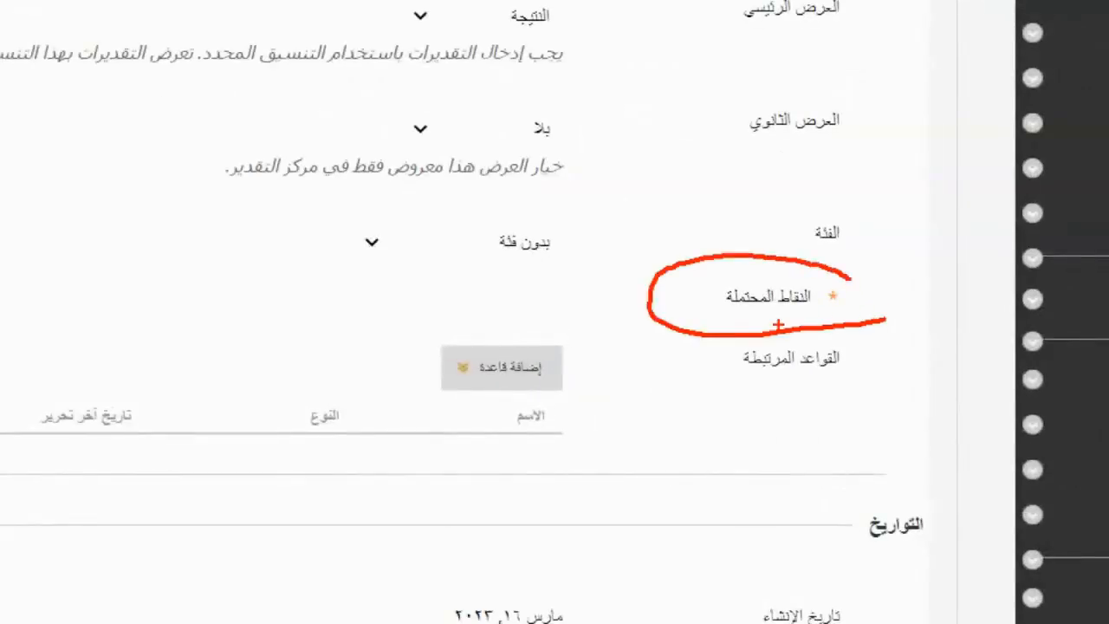
key(Escape)
click(697, 292)
text(2)
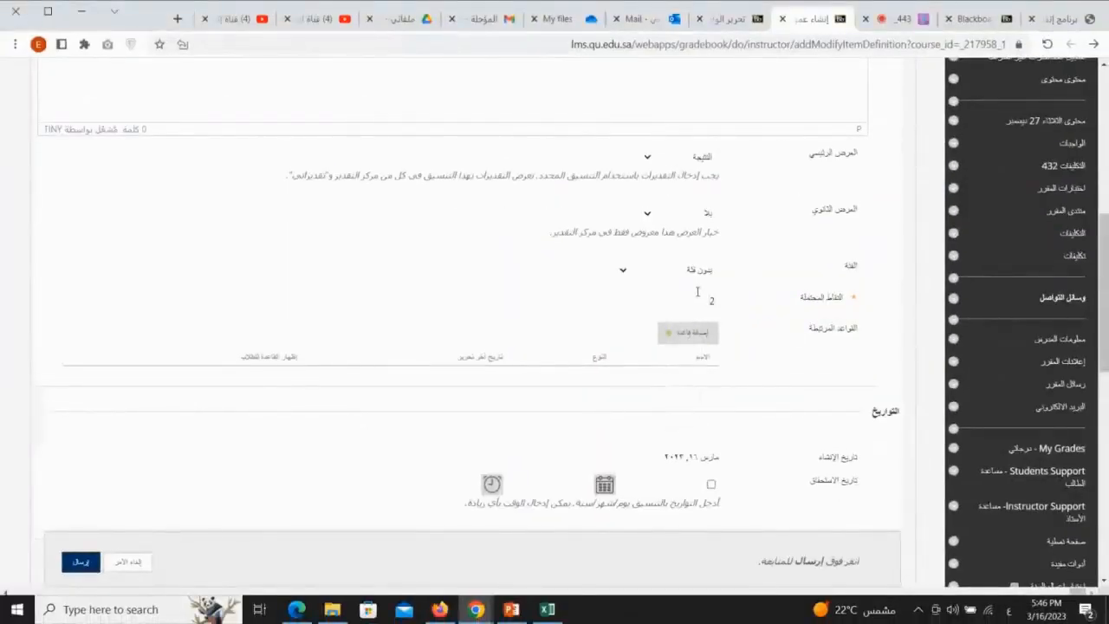
Step: Assign the new column to the test category (اختبار)
click(678, 275)
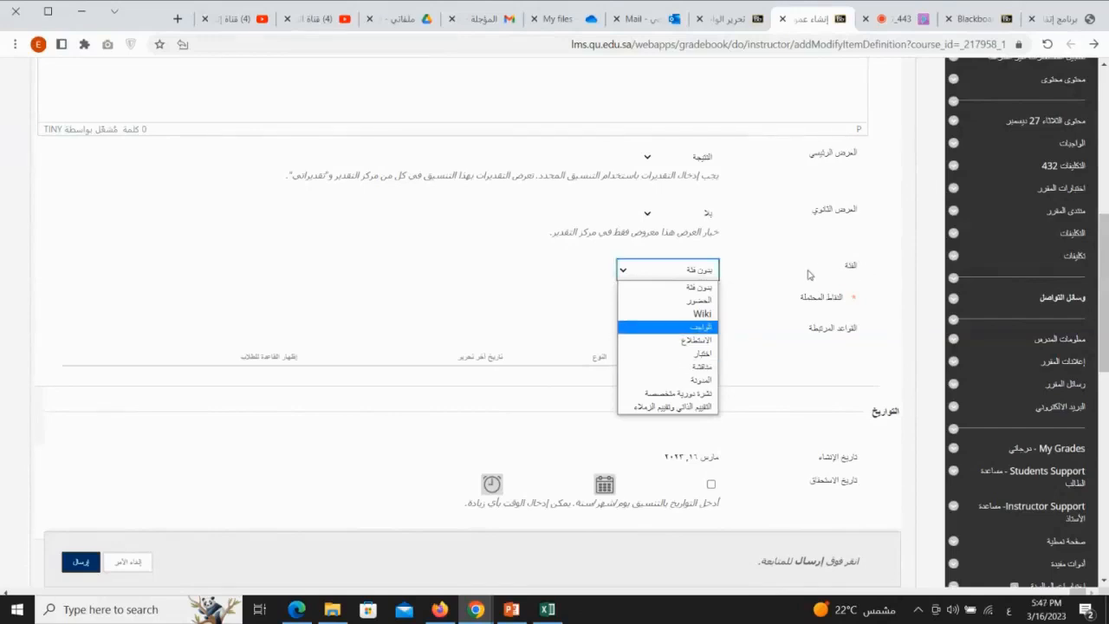
click(681, 359)
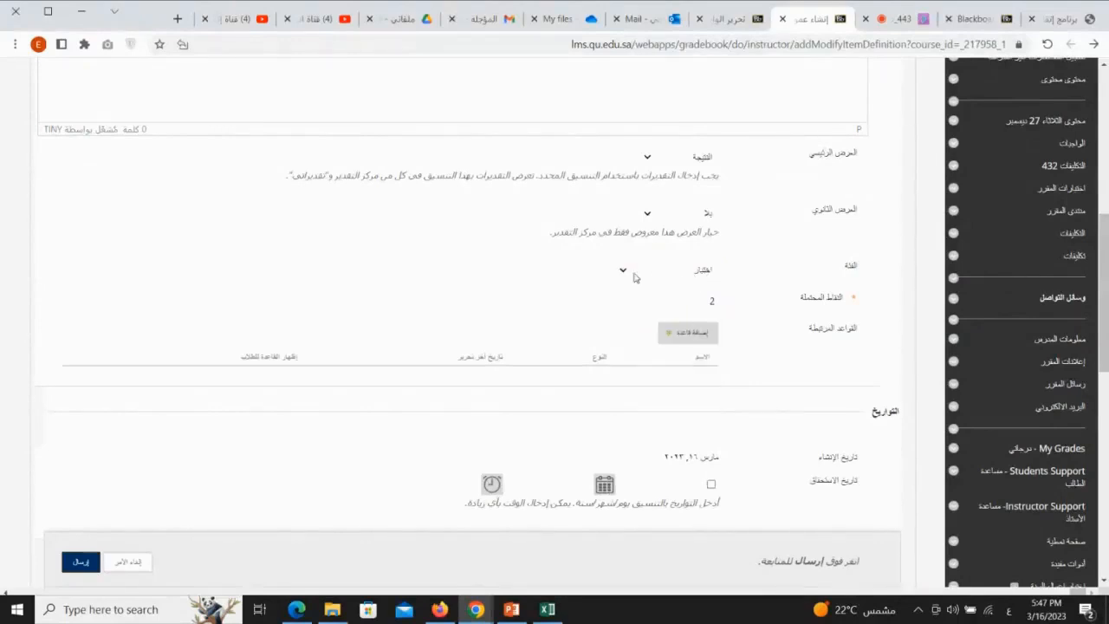
click(486, 276)
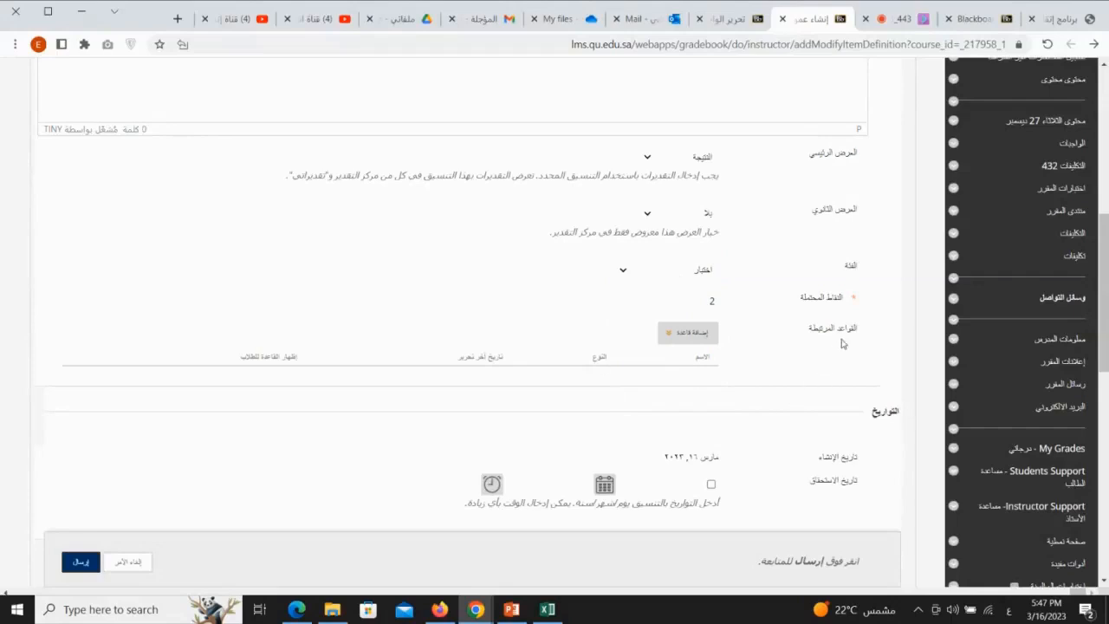
Step: Examine the column options for inclusion in Grade Center calculations, display to students, and display of statistics
scroll(848, 347, down, 1)
scroll(851, 356, down, 4)
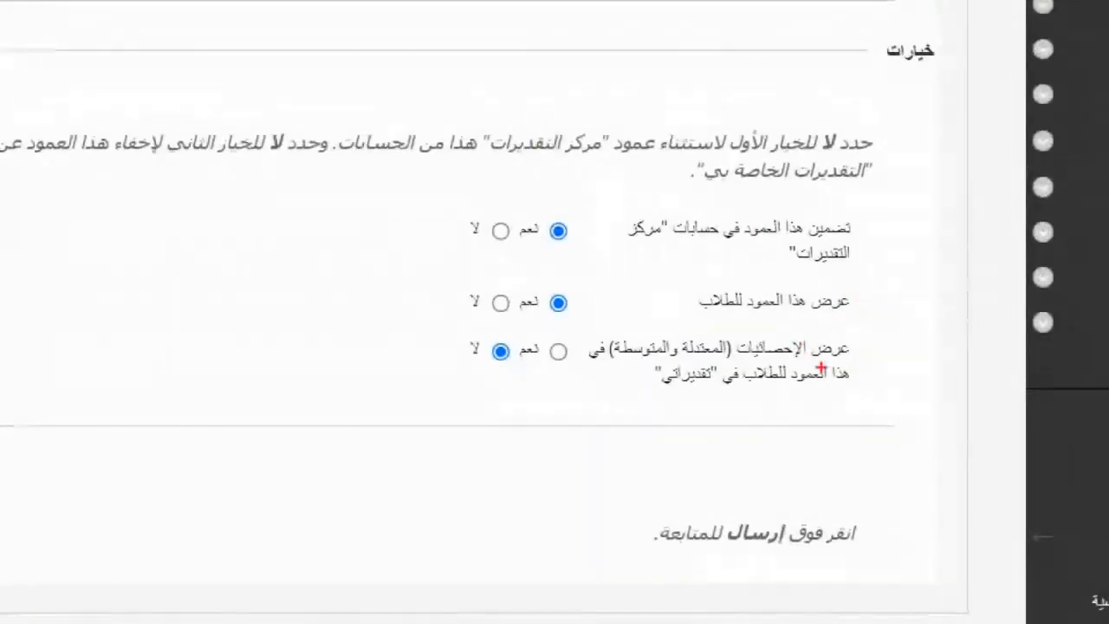
drag(391, 230, 440, 230)
mouse_move(436, 214)
mouse_down()
mouse_move(454, 229)
mouse_move(439, 251)
mouse_up()
drag(412, 297, 459, 297)
drag(459, 297, 438, 317)
mouse_move(852, 344)
mouse_down()
mouse_move(706, 392)
mouse_move(621, 351)
mouse_move(523, 343)
mouse_move(472, 357)
mouse_up()
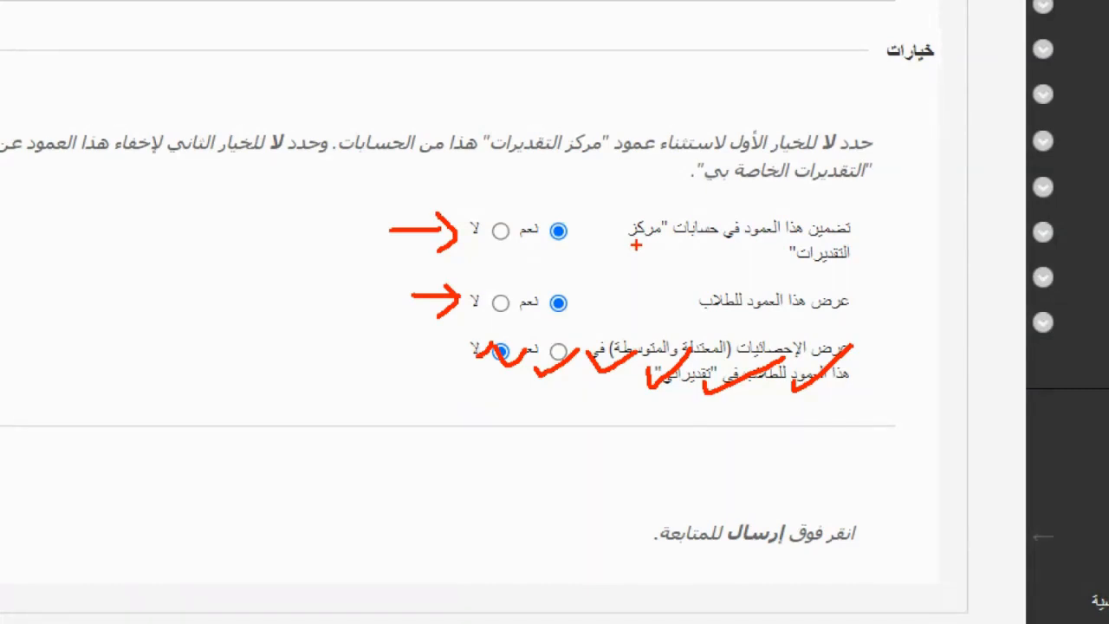
mouse_move(541, 171)
mouse_down()
mouse_move(546, 219)
mouse_move(524, 201)
mouse_move(489, 201)
mouse_move(492, 213)
mouse_up()
drag(492, 213, 477, 201)
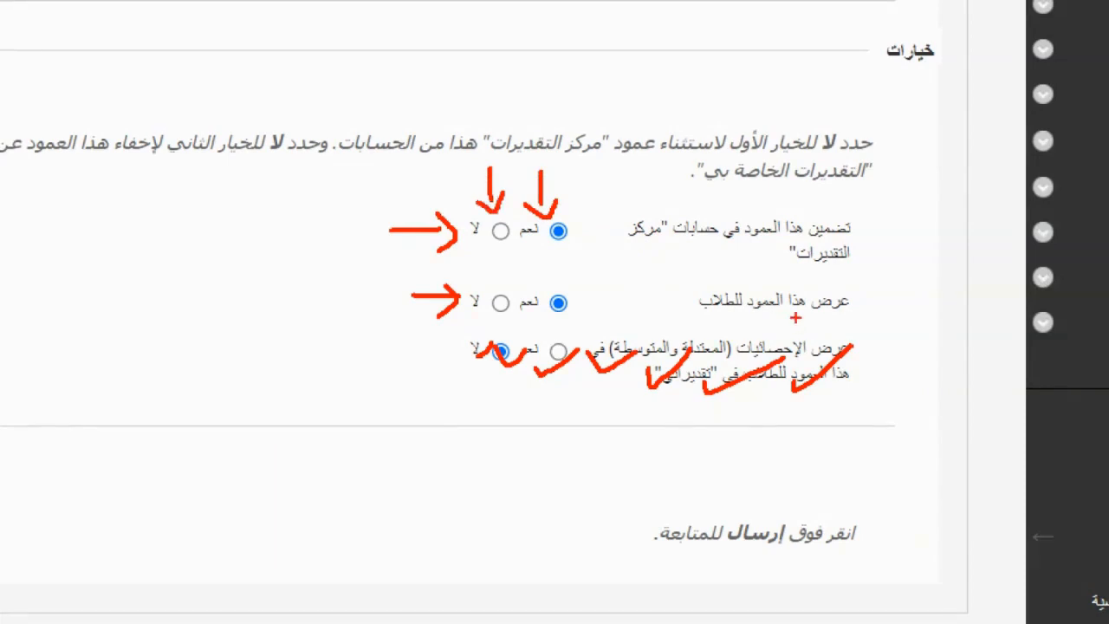
drag(795, 318, 700, 320)
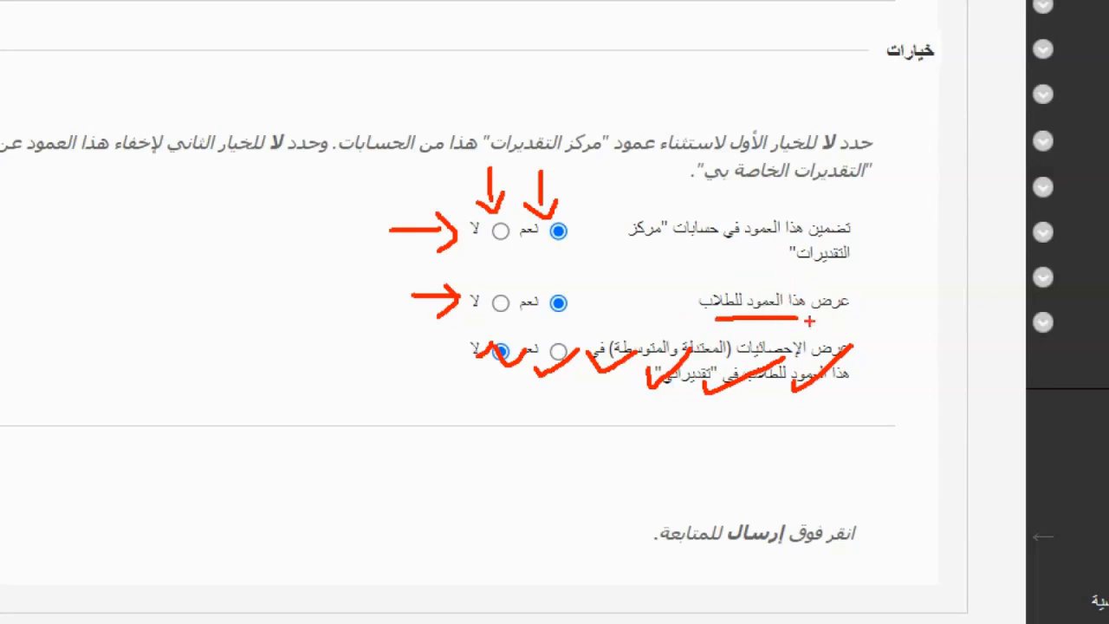
drag(797, 314, 689, 315)
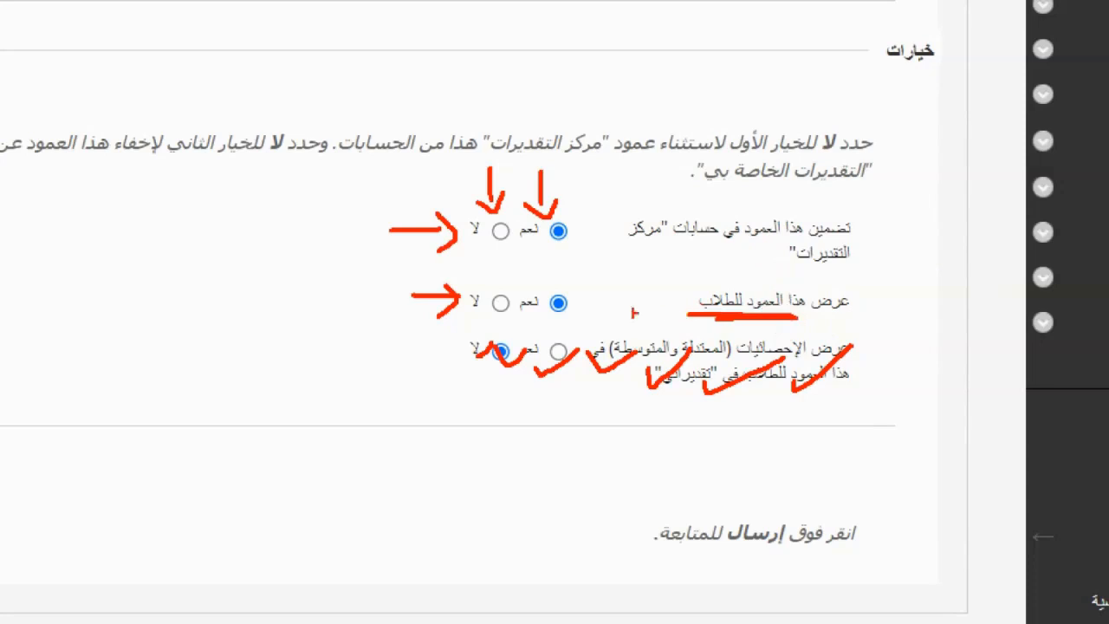
mouse_move(542, 250)
mouse_down()
mouse_move(552, 287)
mouse_move(532, 278)
mouse_move(492, 281)
mouse_move(487, 293)
mouse_move(482, 283)
mouse_up()
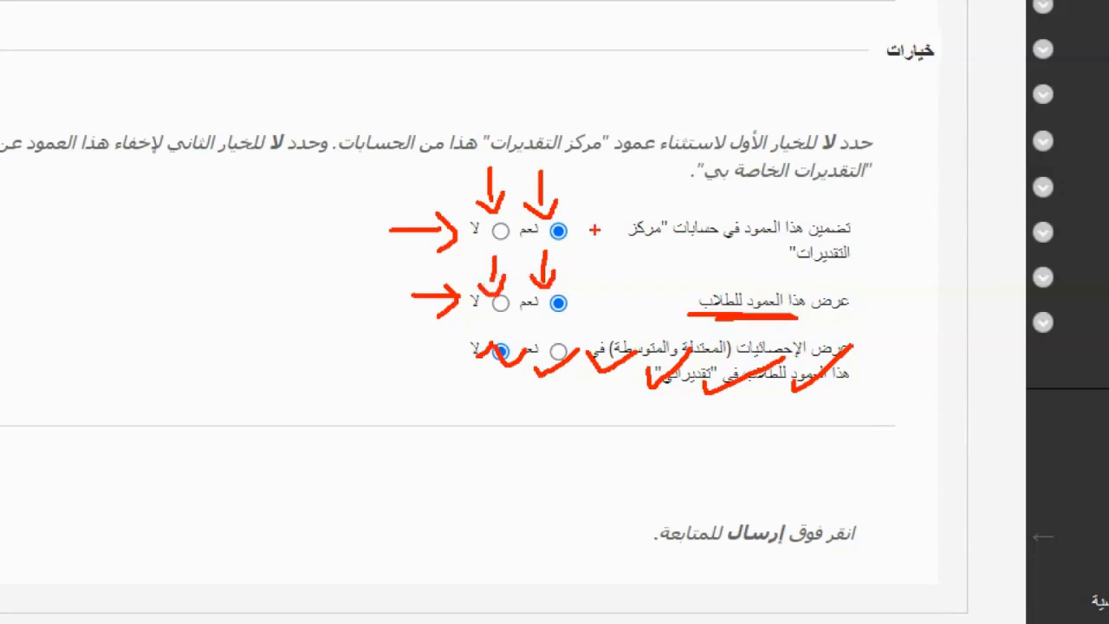
mouse_move(632, 204)
mouse_down()
mouse_move(581, 222)
mouse_move(598, 242)
mouse_up()
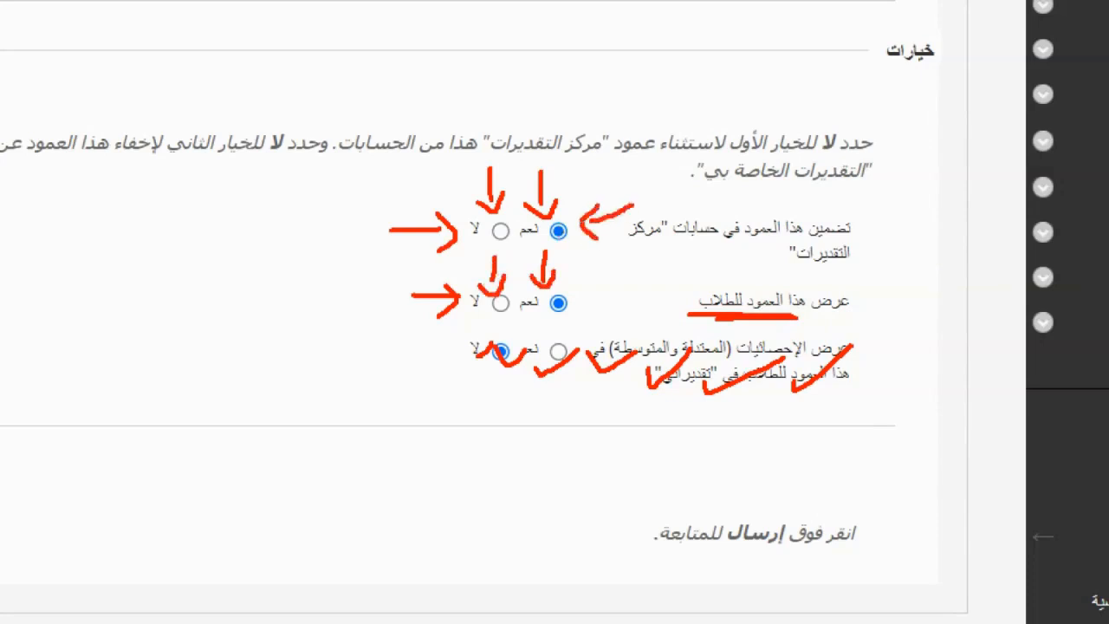
mouse_move(659, 288)
mouse_down()
mouse_move(585, 300)
mouse_move(598, 315)
mouse_up()
key(Escape)
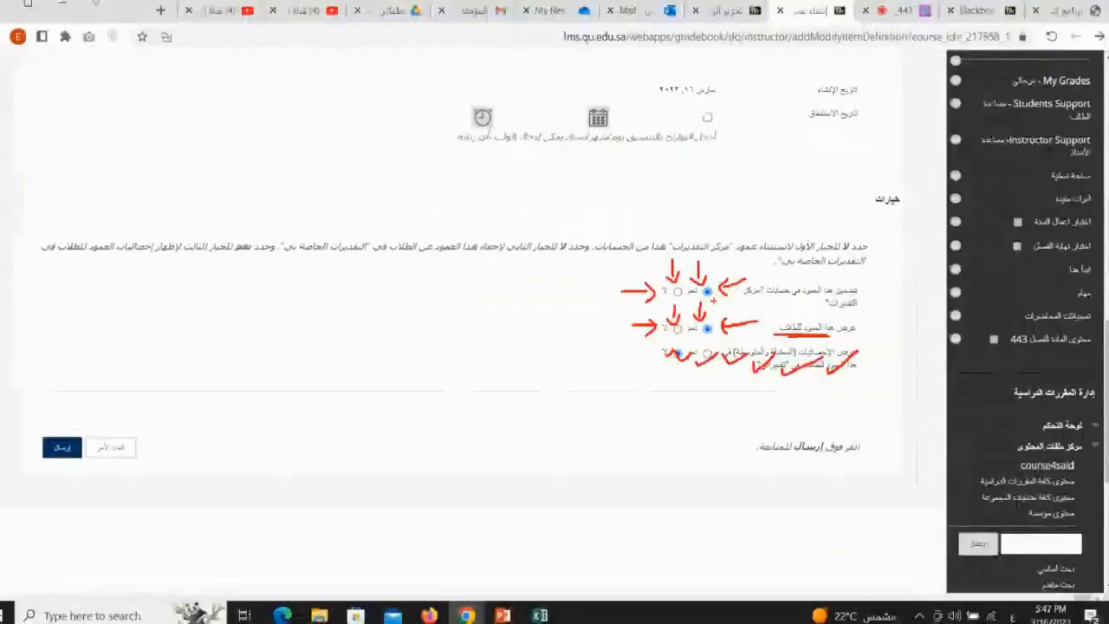
Step: Submit the new column and check the اختبار شفوي column with its student cells in the grade table
click(79, 447)
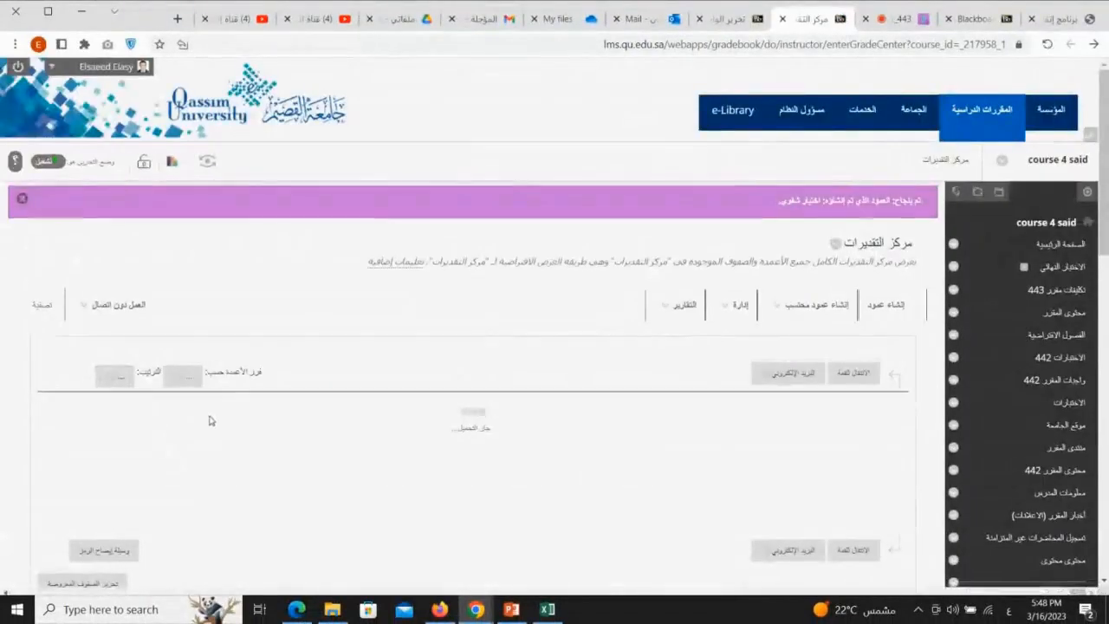
scroll(210, 421, down, 2)
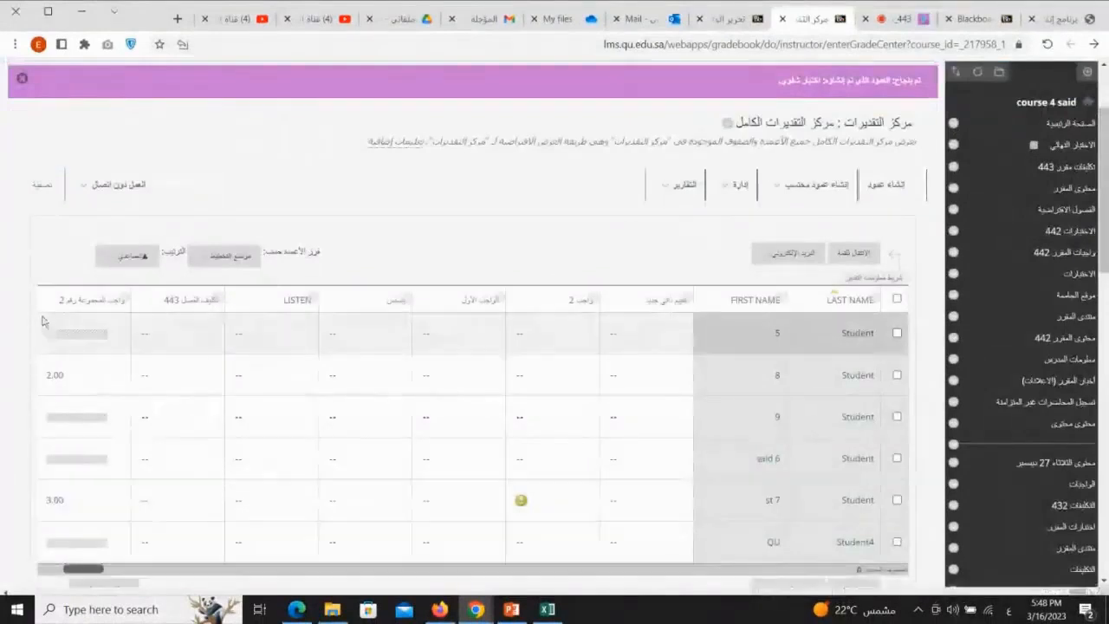
drag(76, 571, 23, 570)
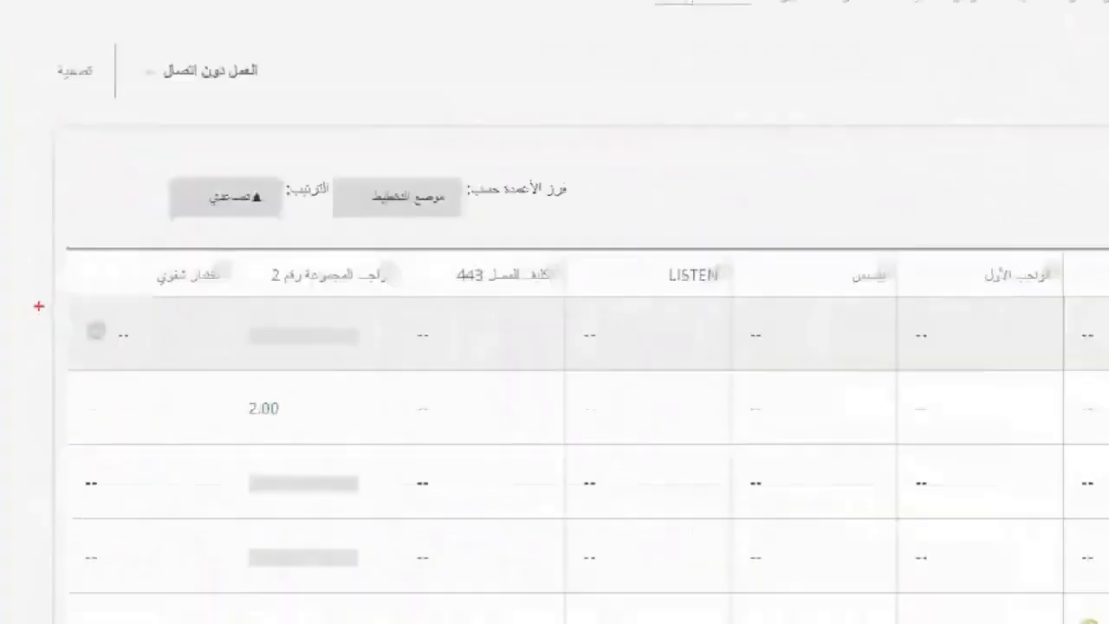
drag(227, 287, 152, 286)
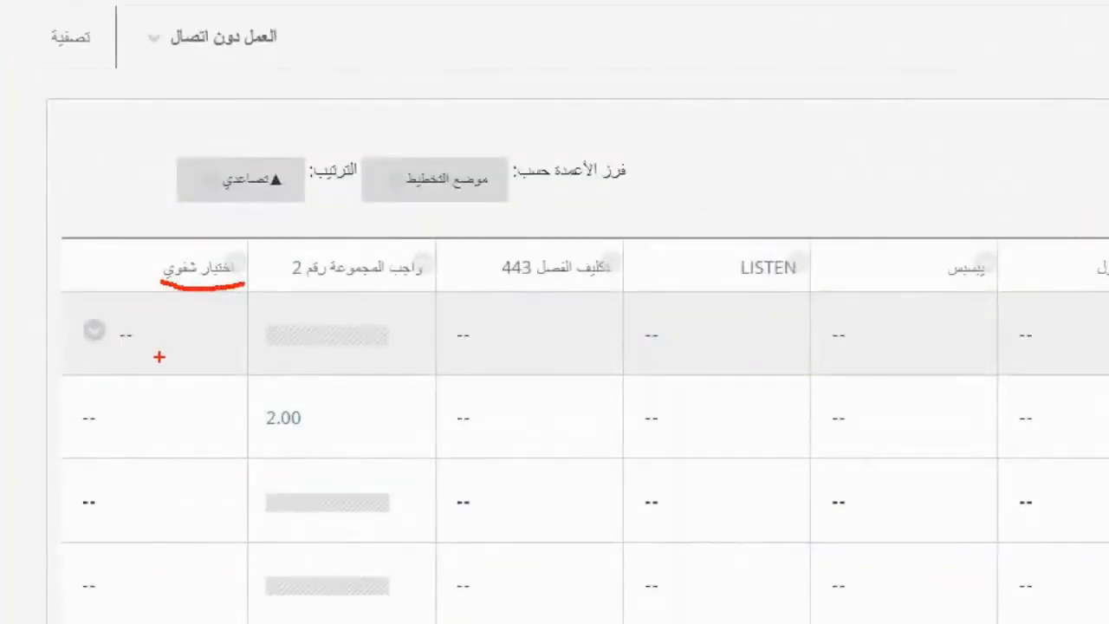
mouse_move(184, 323)
mouse_down()
mouse_move(115, 338)
mouse_move(192, 321)
mouse_up()
mouse_move(167, 412)
mouse_down()
mouse_move(178, 438)
mouse_move(184, 423)
mouse_up()
mouse_move(156, 489)
mouse_down()
mouse_move(112, 496)
mouse_move(154, 493)
mouse_up()
drag(152, 561, 153, 572)
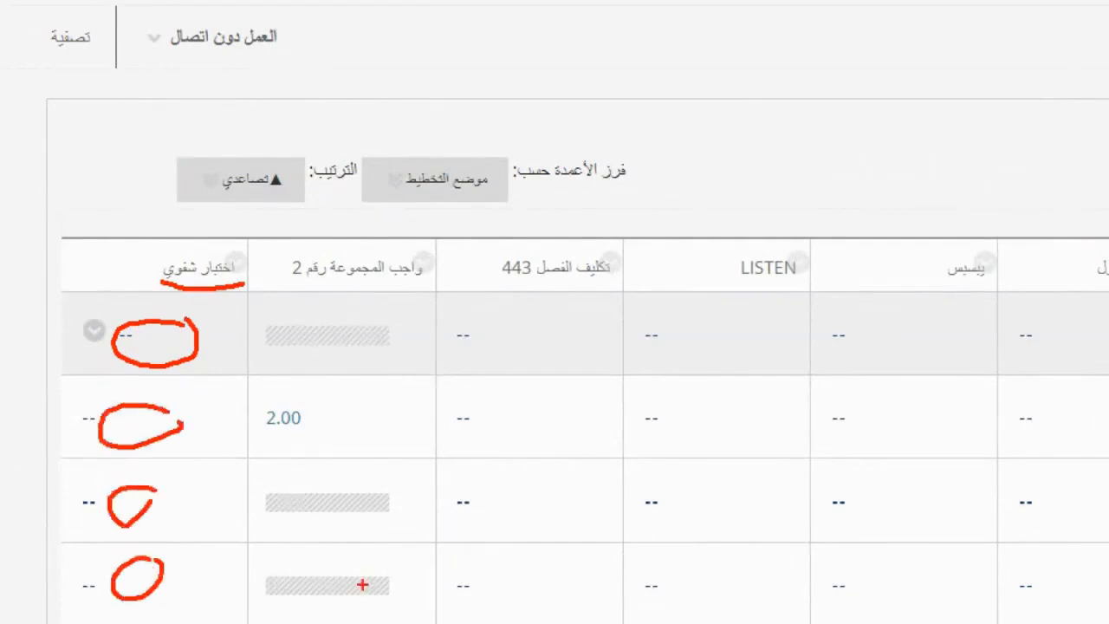
key(Escape)
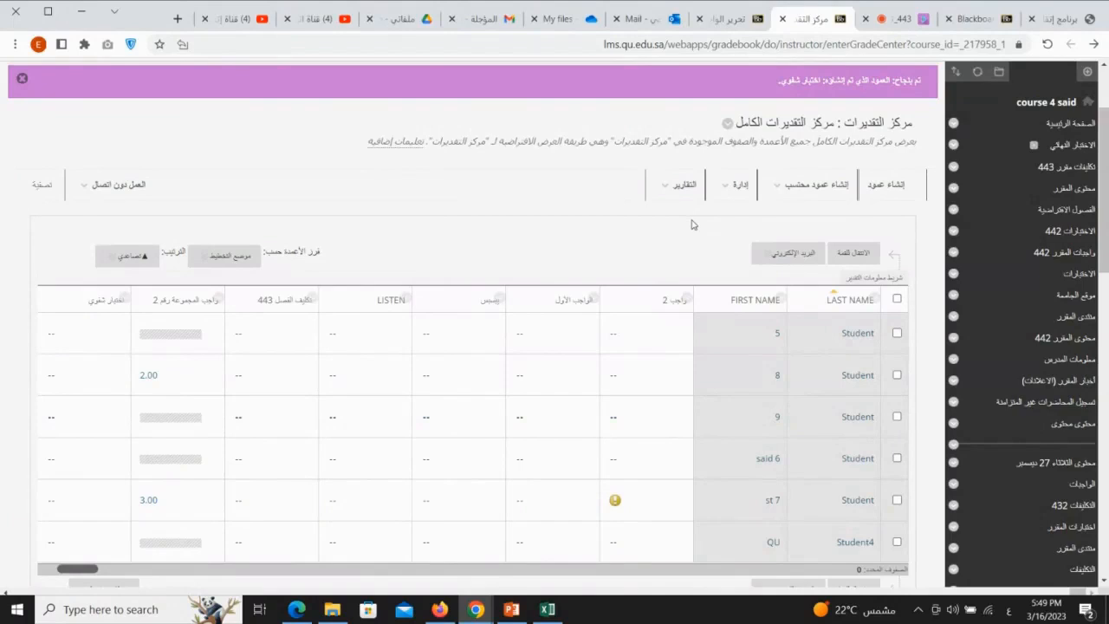
Step: Start creating a new Grade Center report (إنشاء تقرير)
click(671, 186)
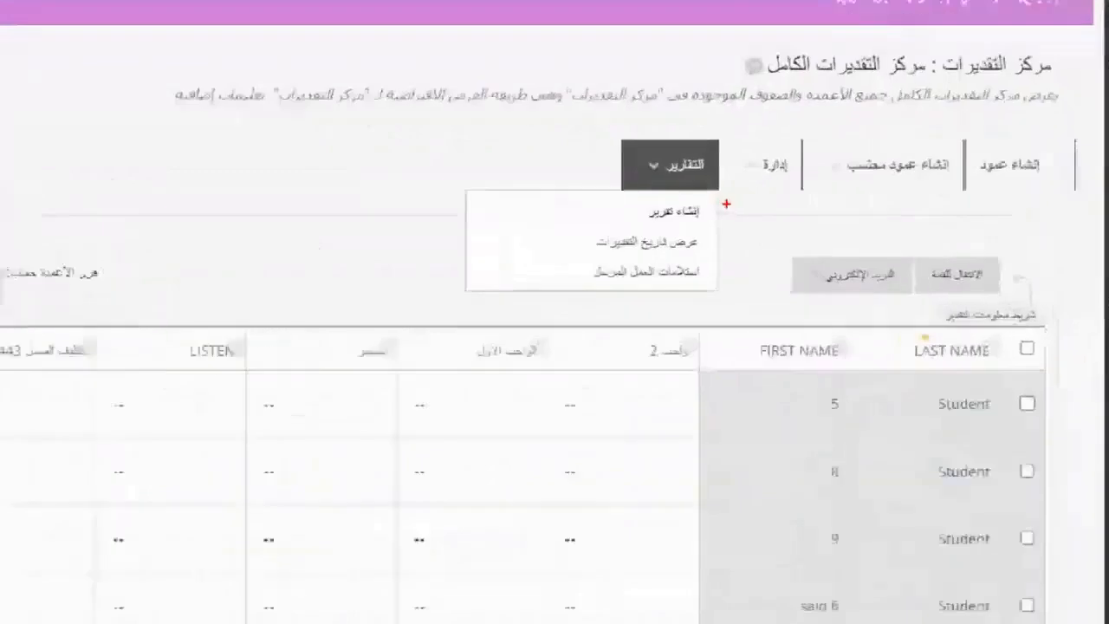
mouse_move(703, 200)
mouse_down()
mouse_move(650, 194)
mouse_move(695, 211)
mouse_up()
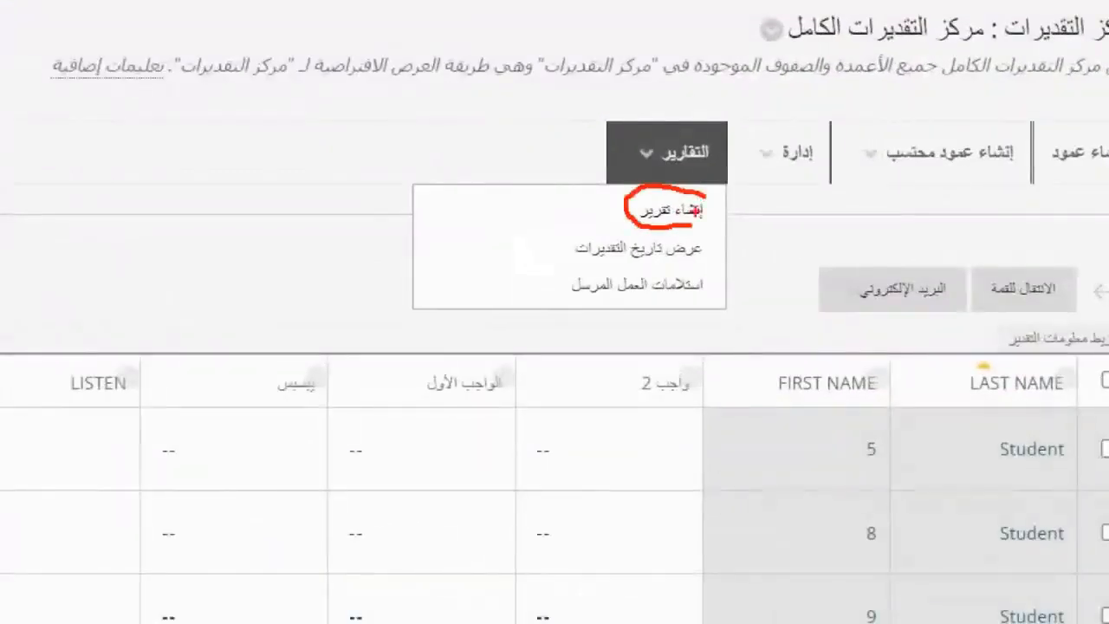
drag(714, 124, 722, 165)
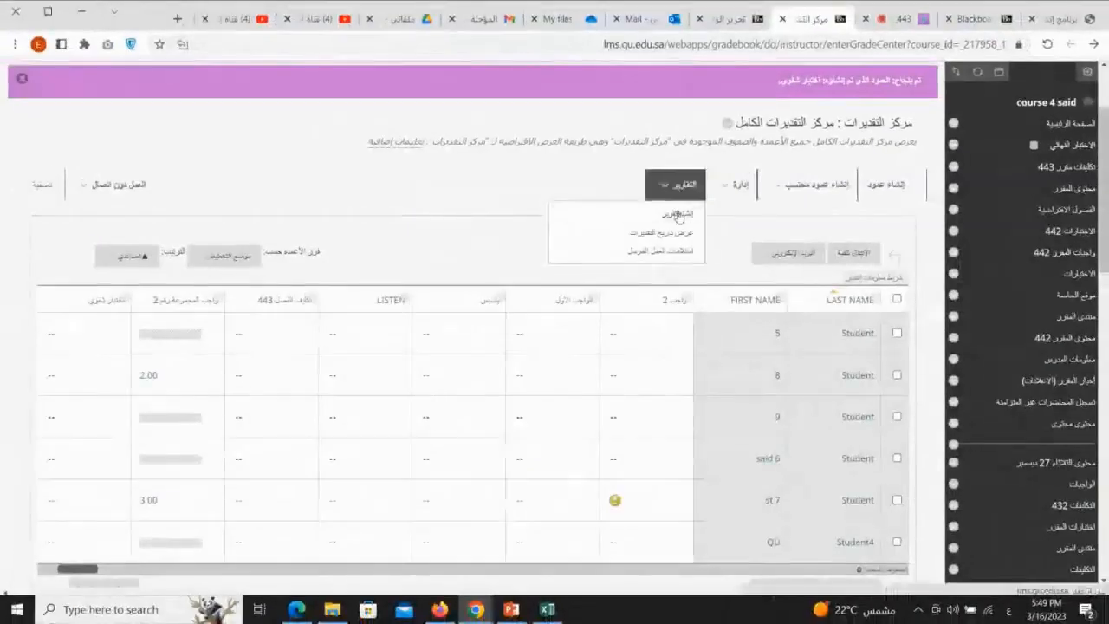
click(671, 210)
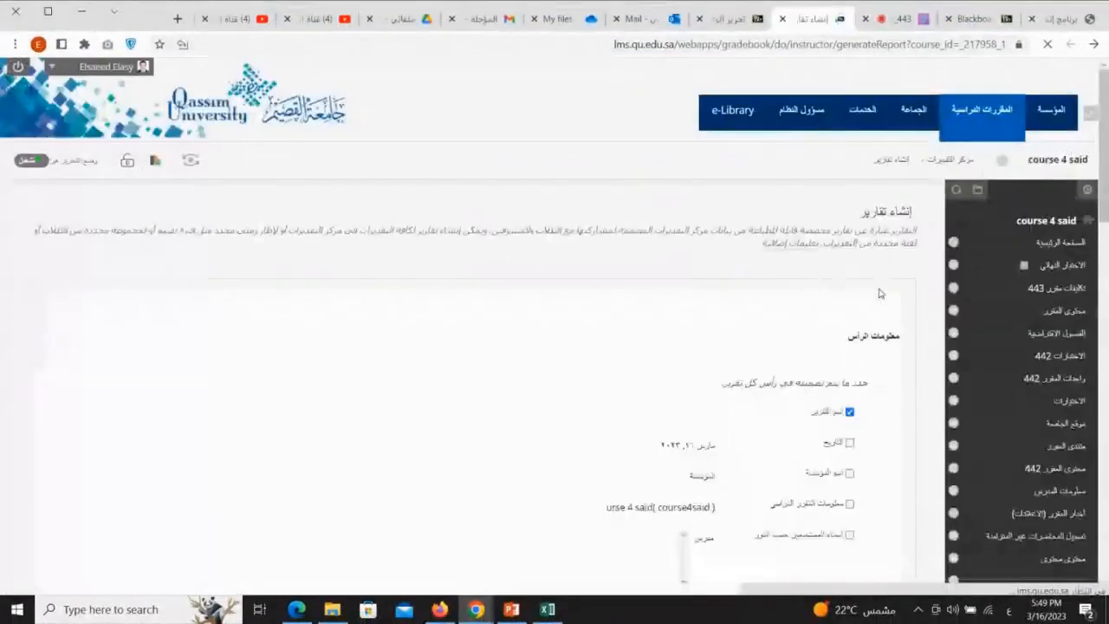
Step: Name the report تقرير شامل عن درجات الطلبة in its header information
scroll(901, 294, down, 2)
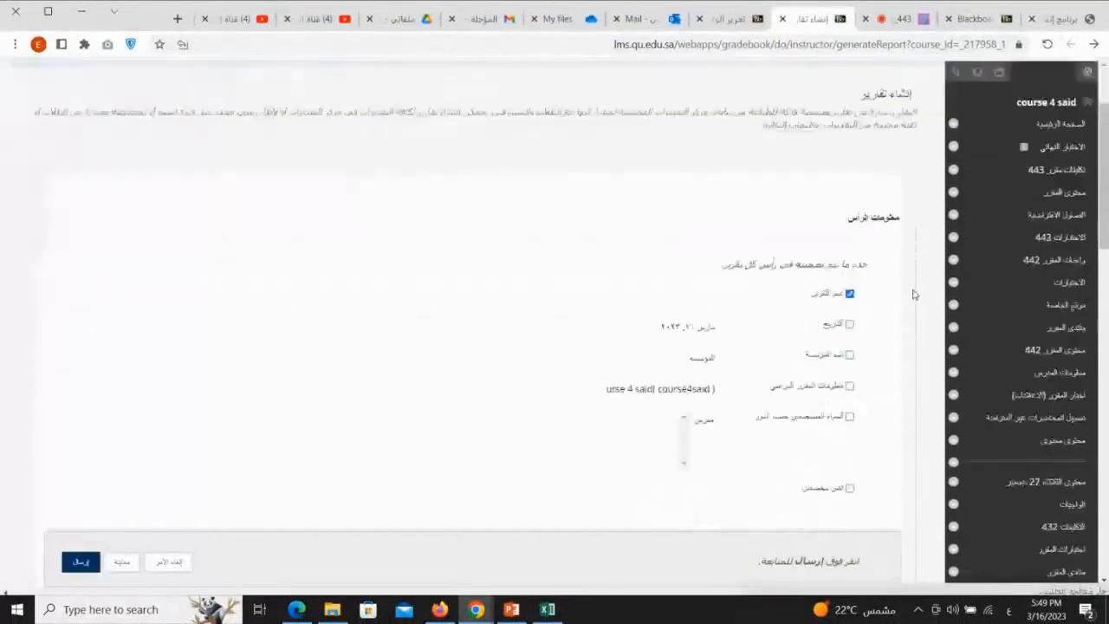
scroll(913, 294, down, 2)
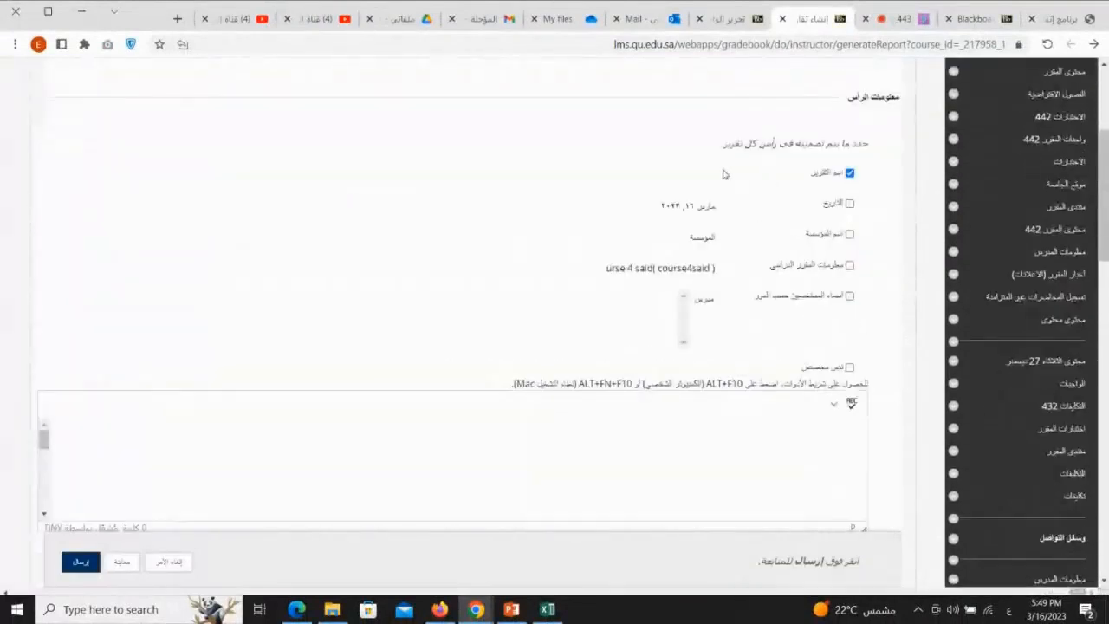
click(661, 182)
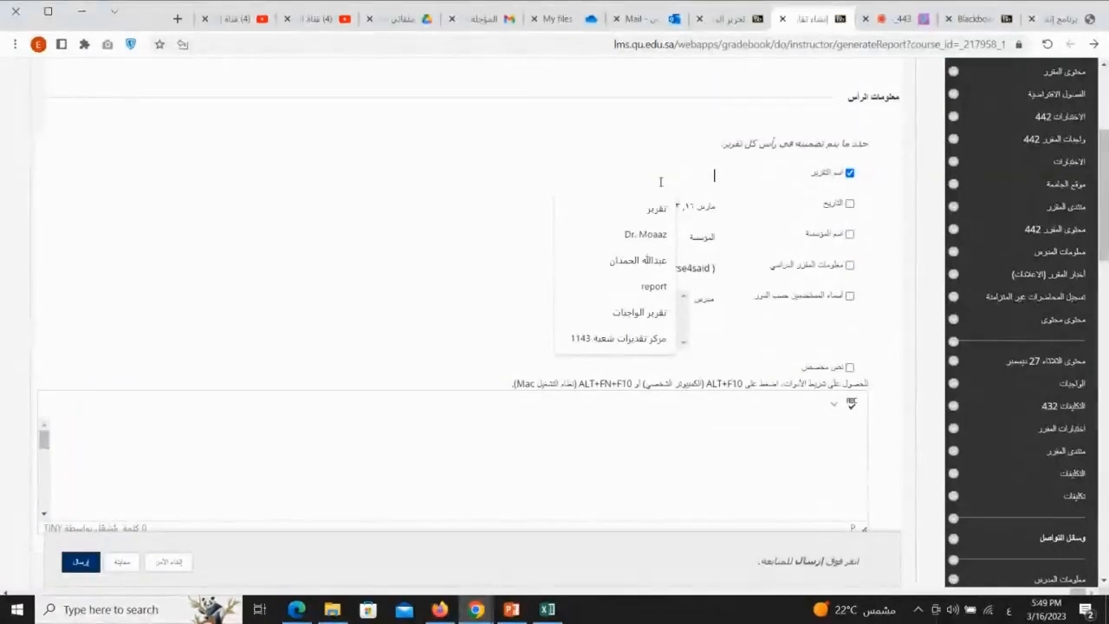
text(تقرير شامل)
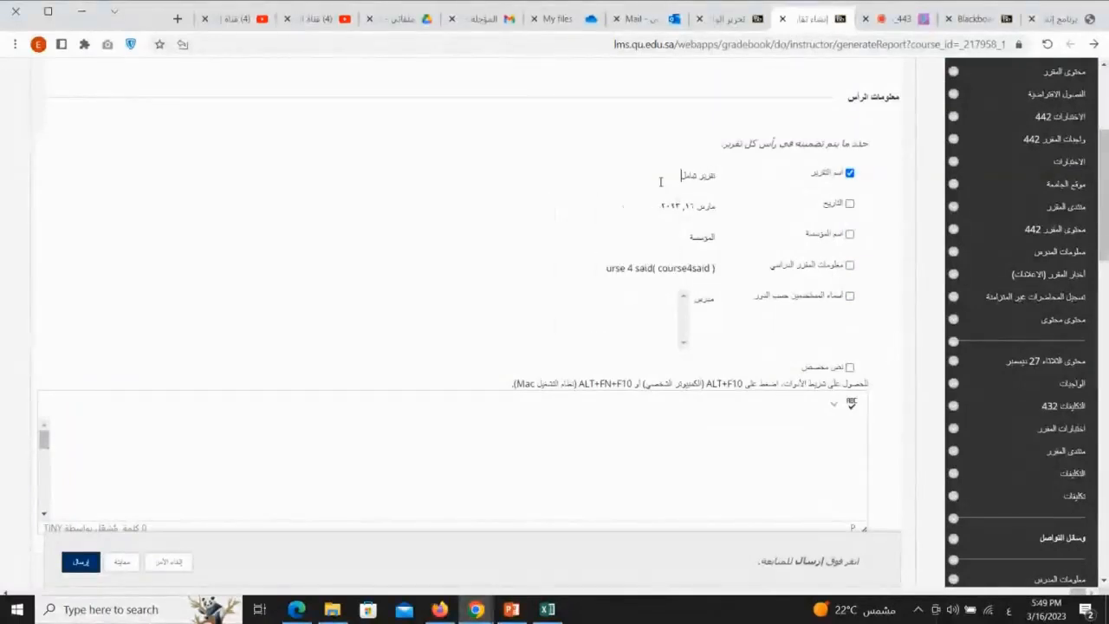
text( على)
text( درجات الطلبة)
Step: Include the date (التاريخ) in the report header and leave the institution name (اسم المؤسسة) out
click(850, 205)
click(921, 16)
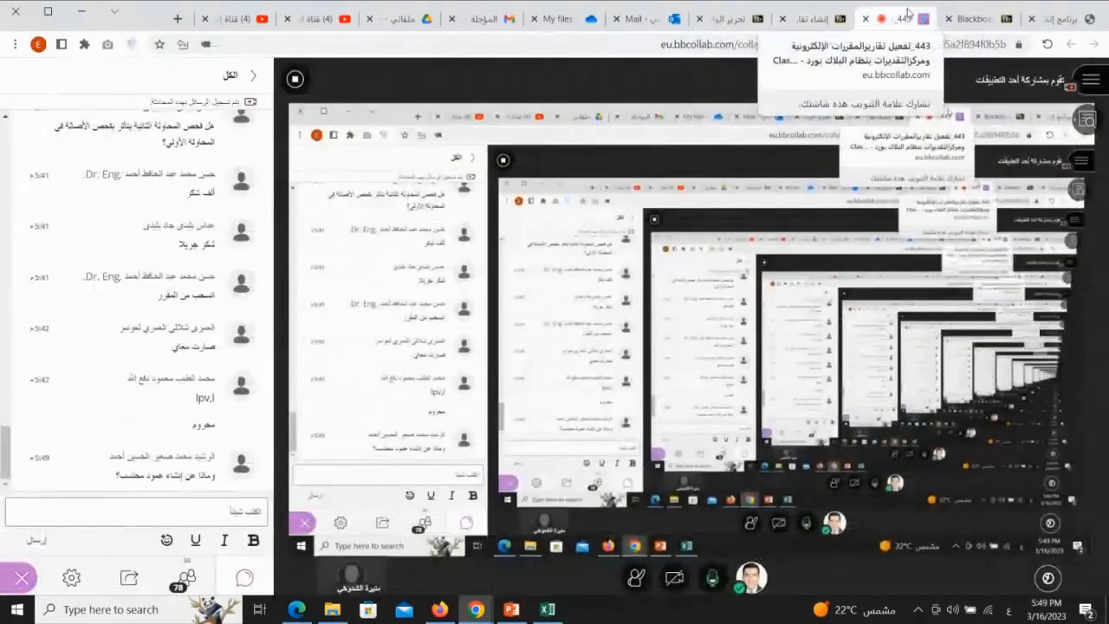
click(822, 19)
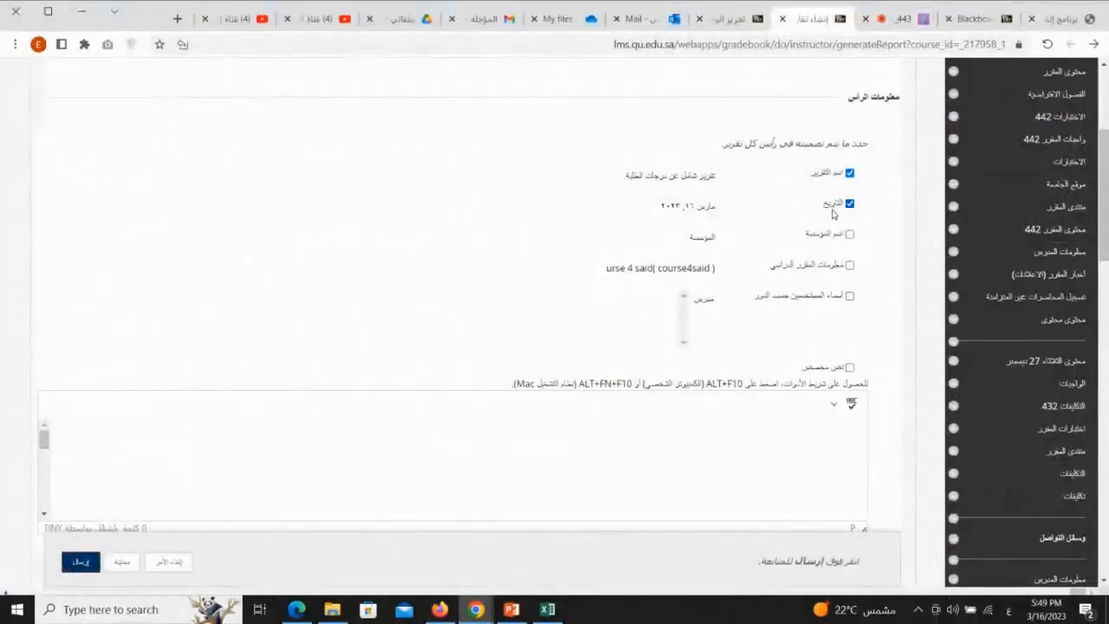
click(850, 235)
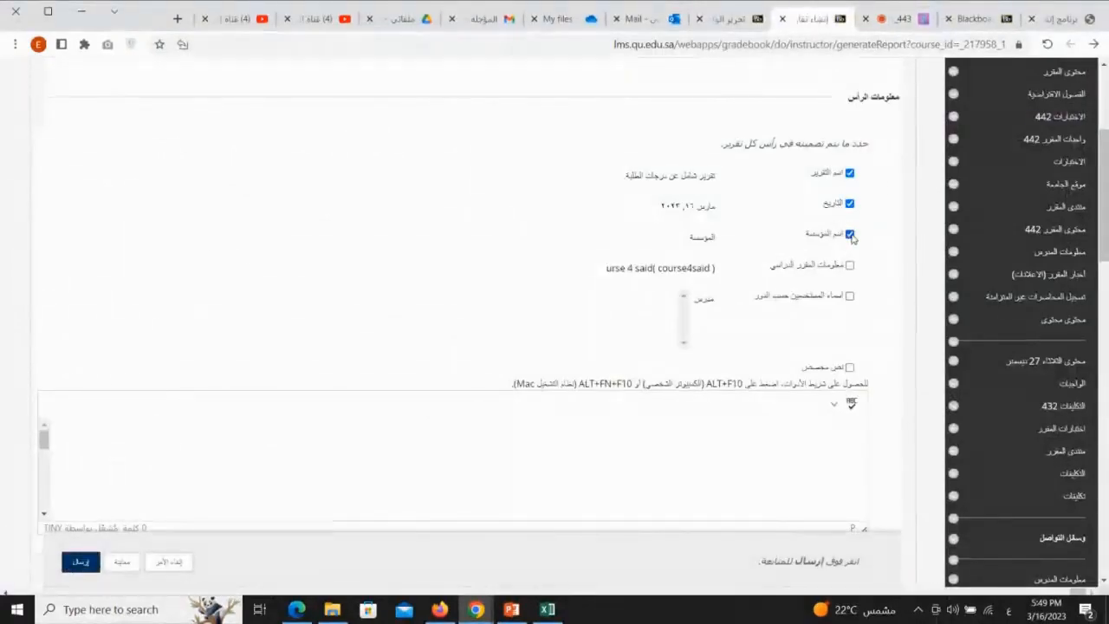
click(850, 235)
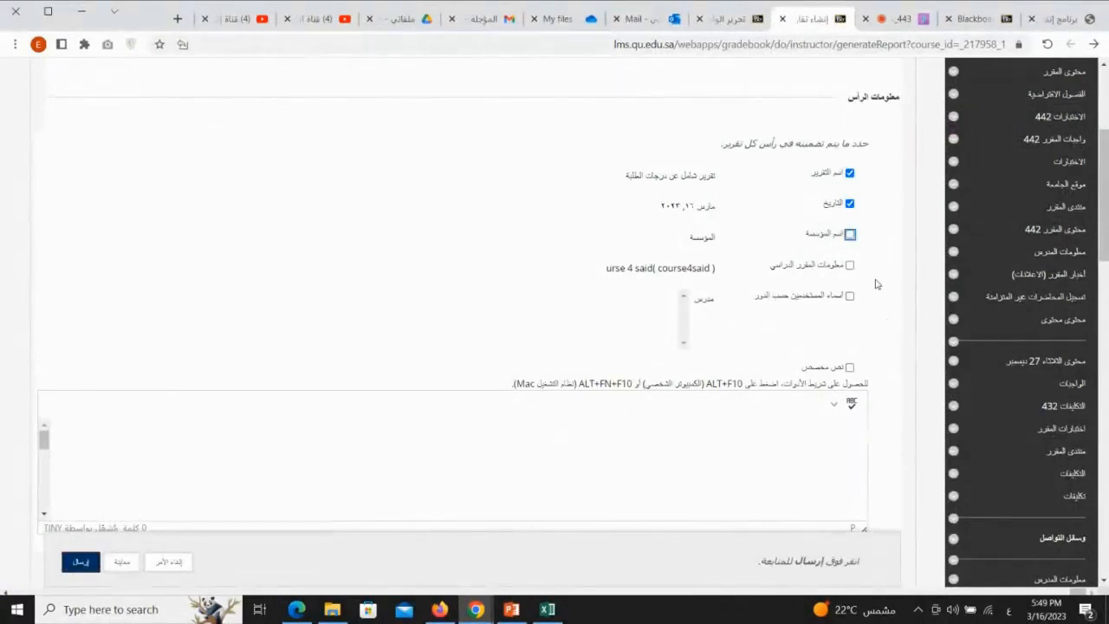
Step: Examine the report's user selection options, from all users (كافة المستخدمين) to selected users (المستخدمون المحددون)
scroll(876, 286, down, 5)
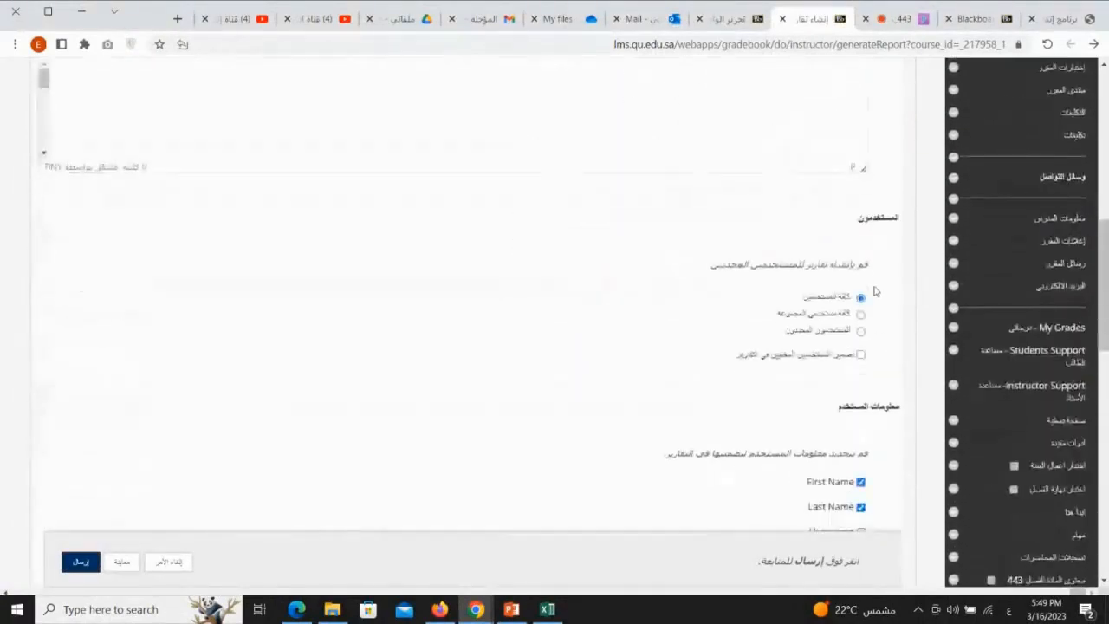
scroll(873, 291, down, 2)
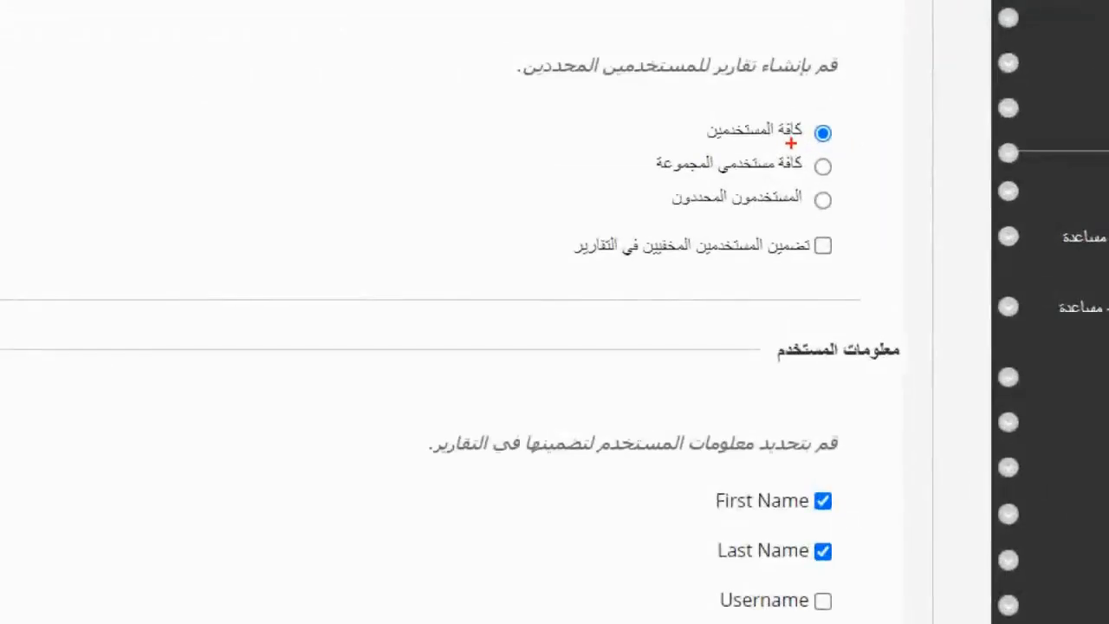
drag(720, 210, 673, 209)
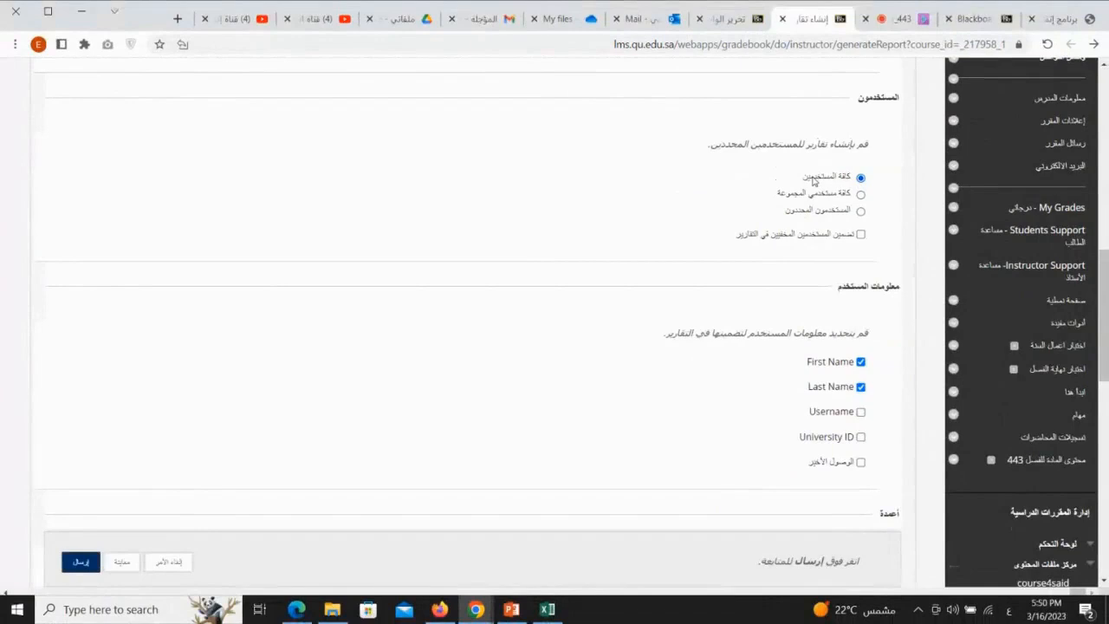
Step: Try limiting the report to individually selected users (المستخدمون المحددون), and return it to all users (كافة المستخدمين)
click(861, 211)
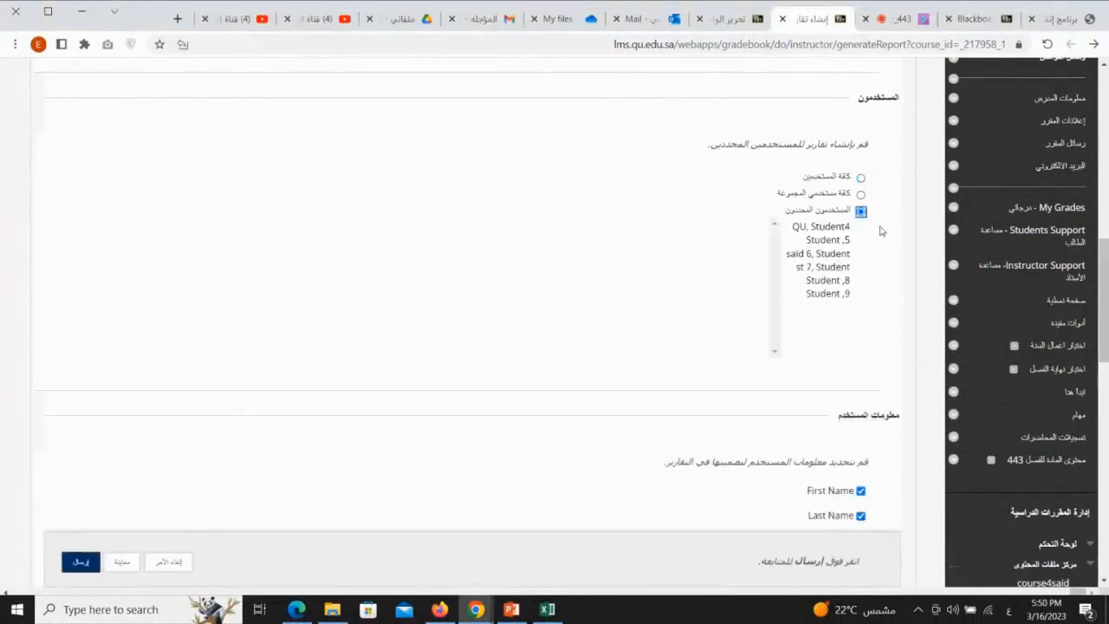
click(834, 241)
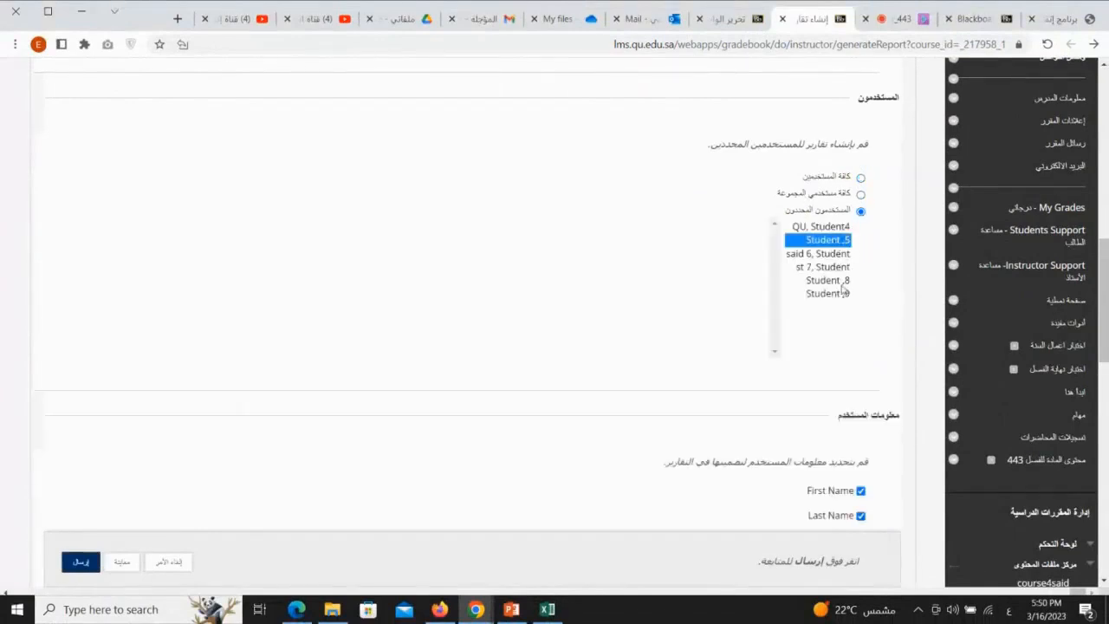
shift+click(834, 283)
click(842, 271)
click(837, 241)
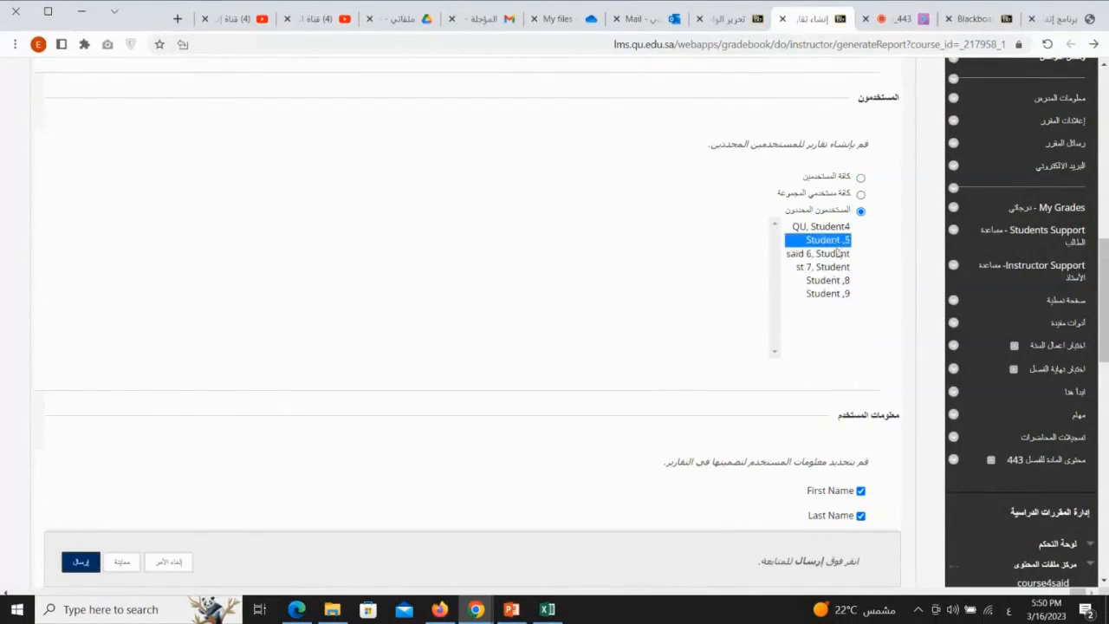
ctrl+click(837, 295)
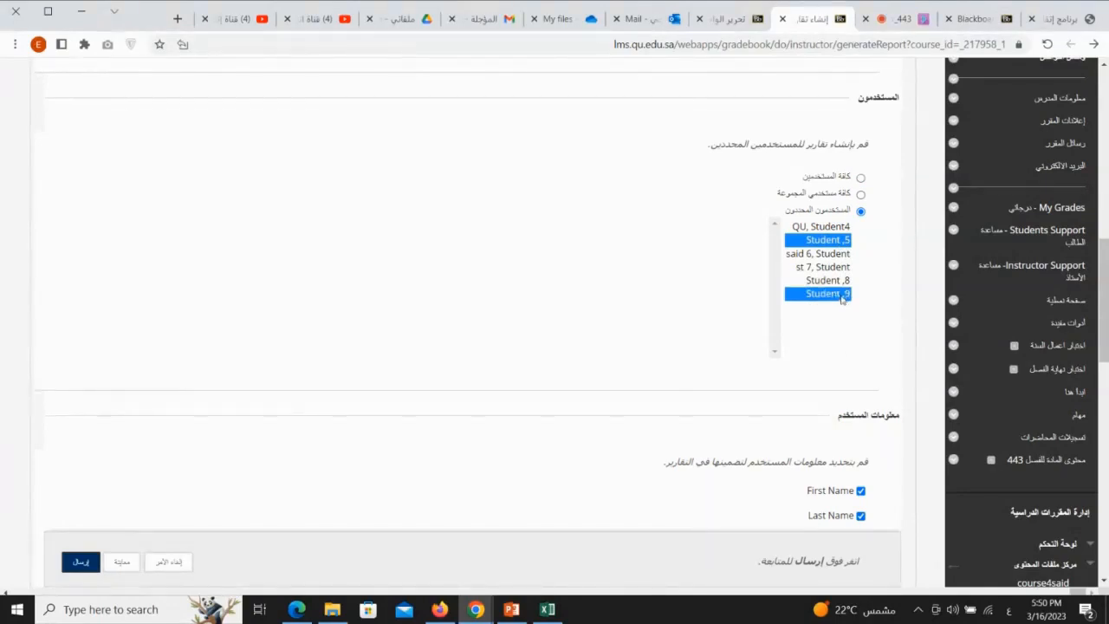
click(861, 178)
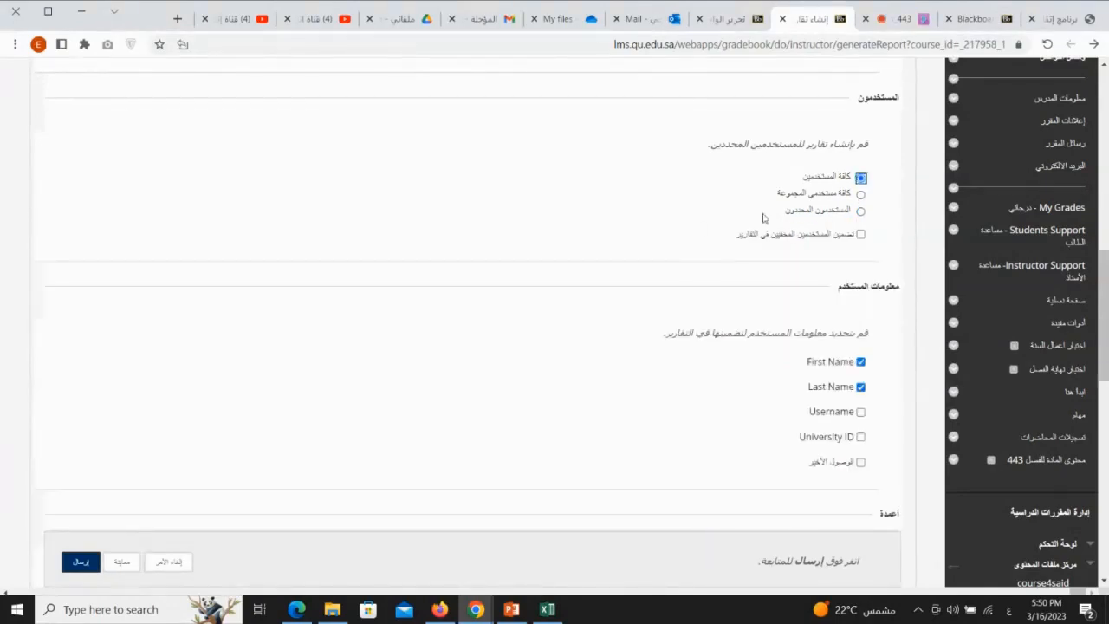
Step: Include the University ID along with the first and last names in the report's user information
scroll(907, 303, down, 3)
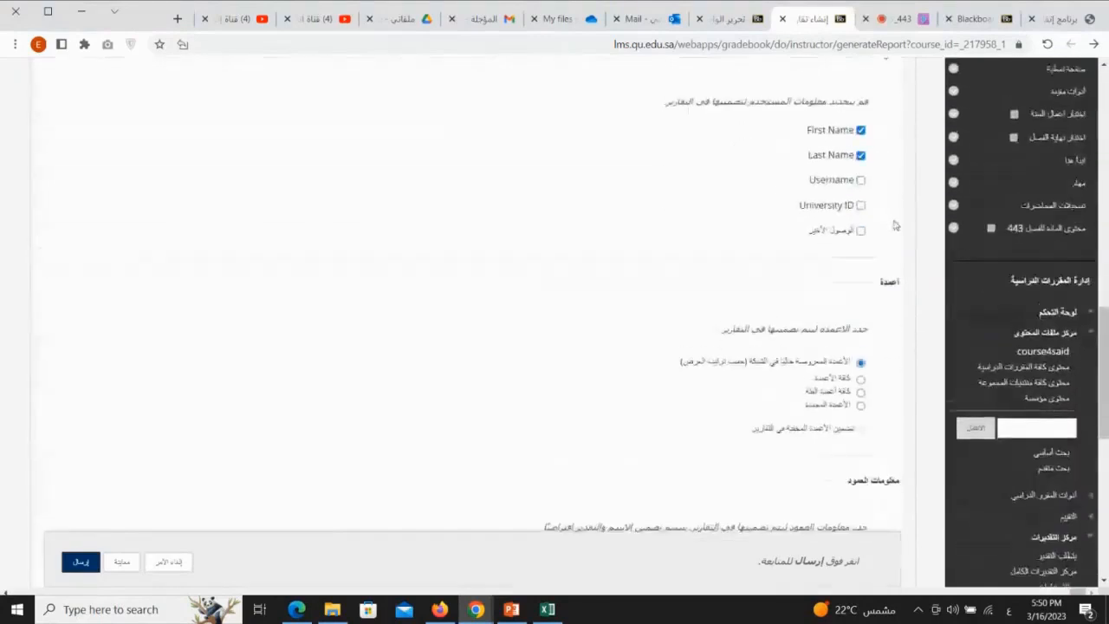
scroll(889, 246, up, 1)
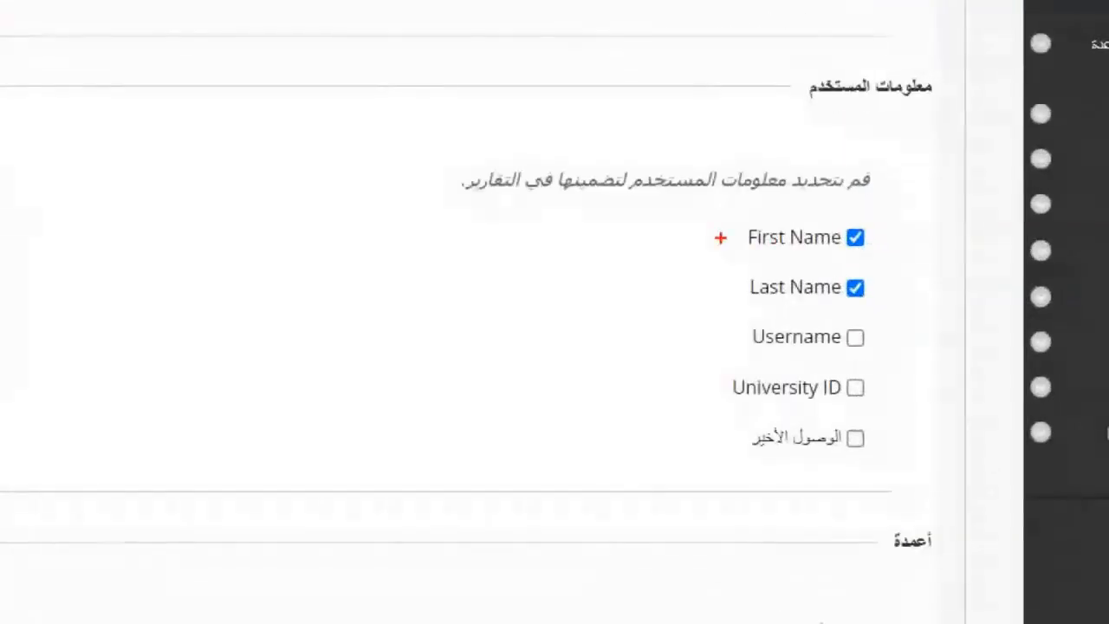
mouse_move(795, 242)
mouse_down()
mouse_move(746, 242)
mouse_move(760, 266)
mouse_up()
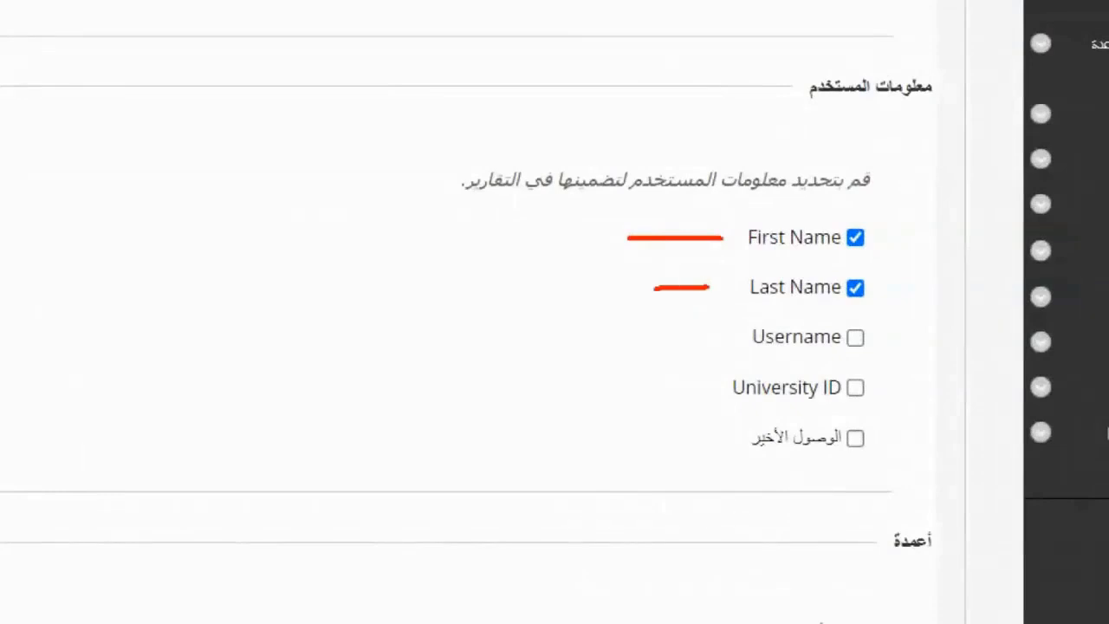
drag(719, 390, 646, 390)
drag(856, 377, 879, 392)
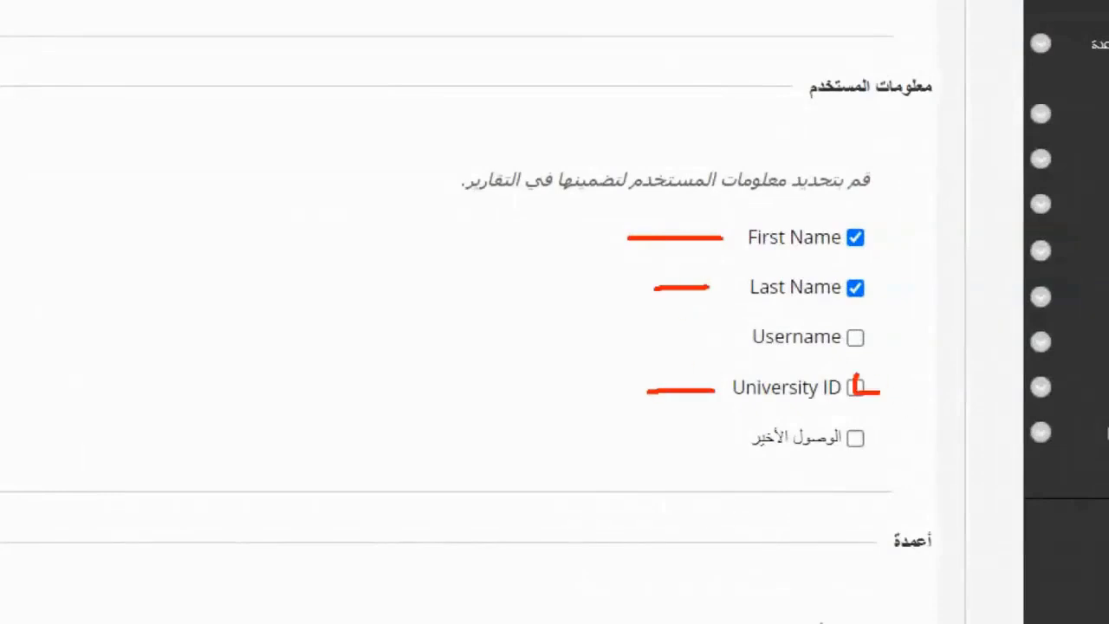
click(855, 387)
Step: Try limiting the report to selected columns (الأعمدة المحددة), picking الاجمالي, the essay question test and the sentence completion test
scroll(902, 363, down, 3)
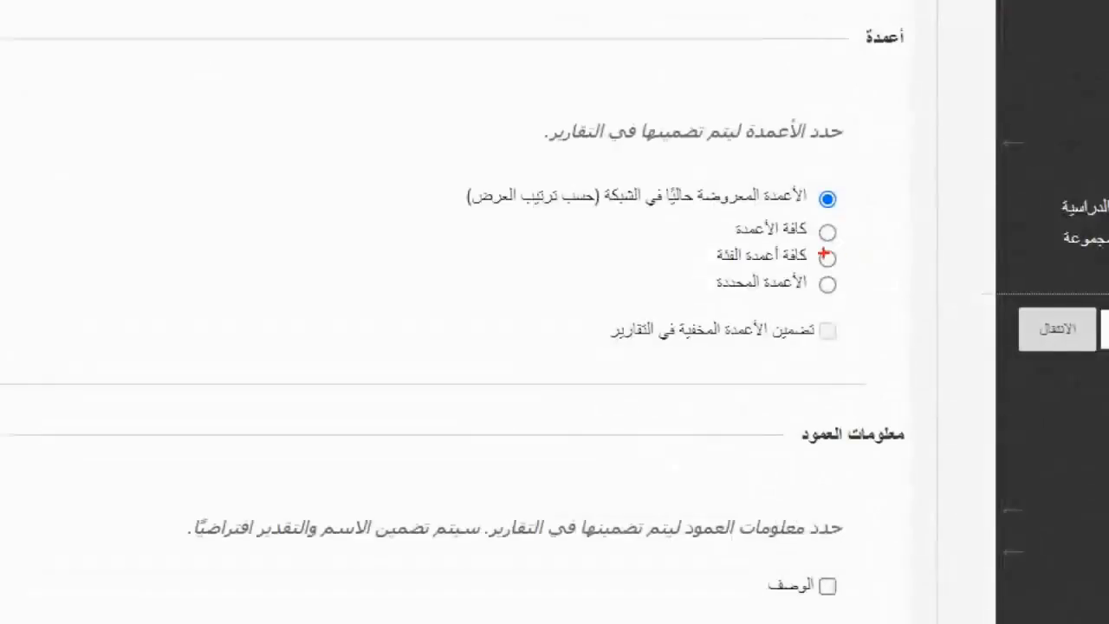
drag(806, 245, 738, 246)
drag(804, 205, 607, 213)
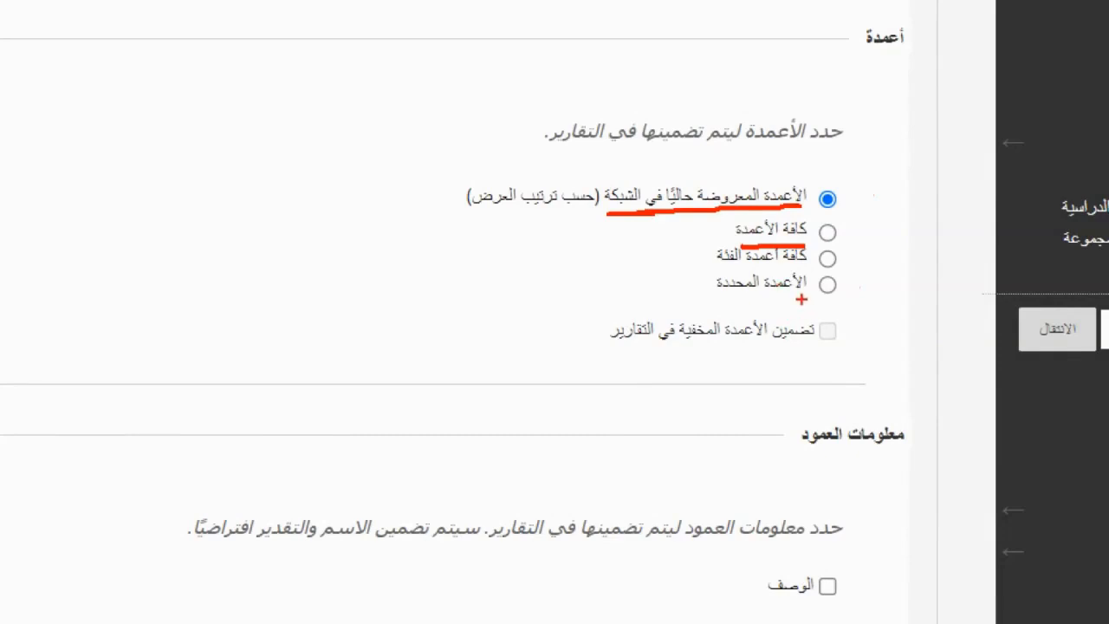
drag(804, 299, 716, 300)
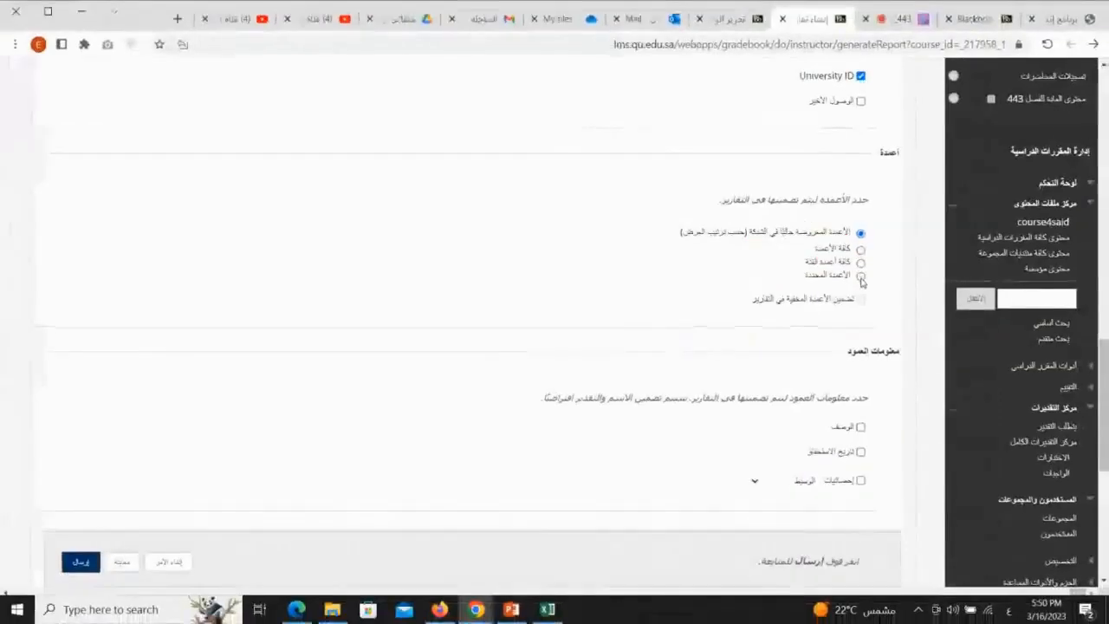
click(827, 285)
click(830, 319)
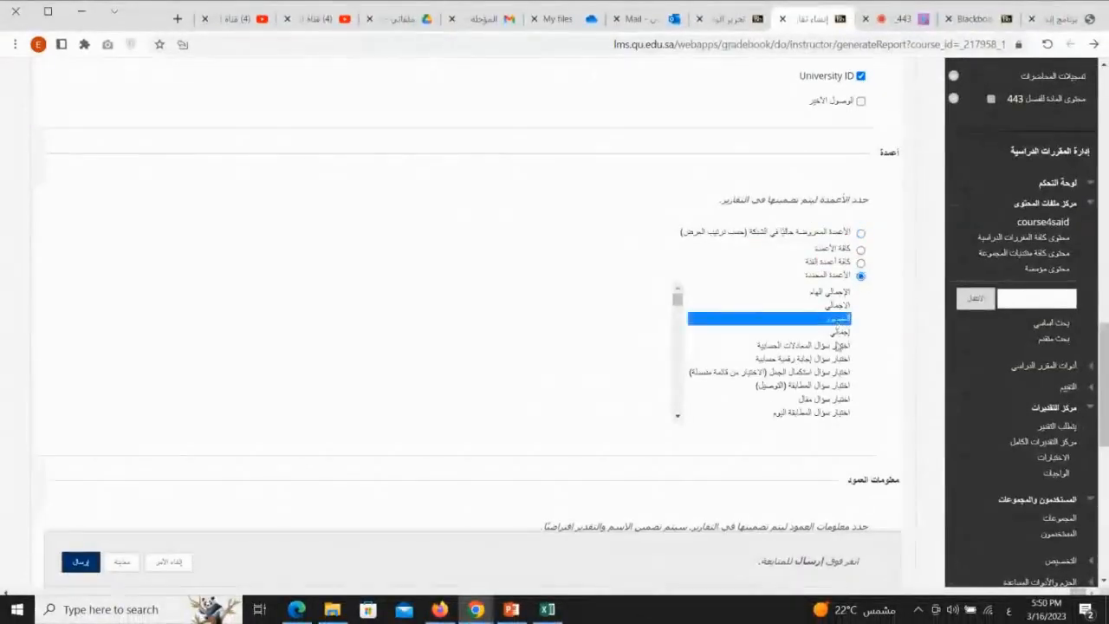
shift+click(818, 357)
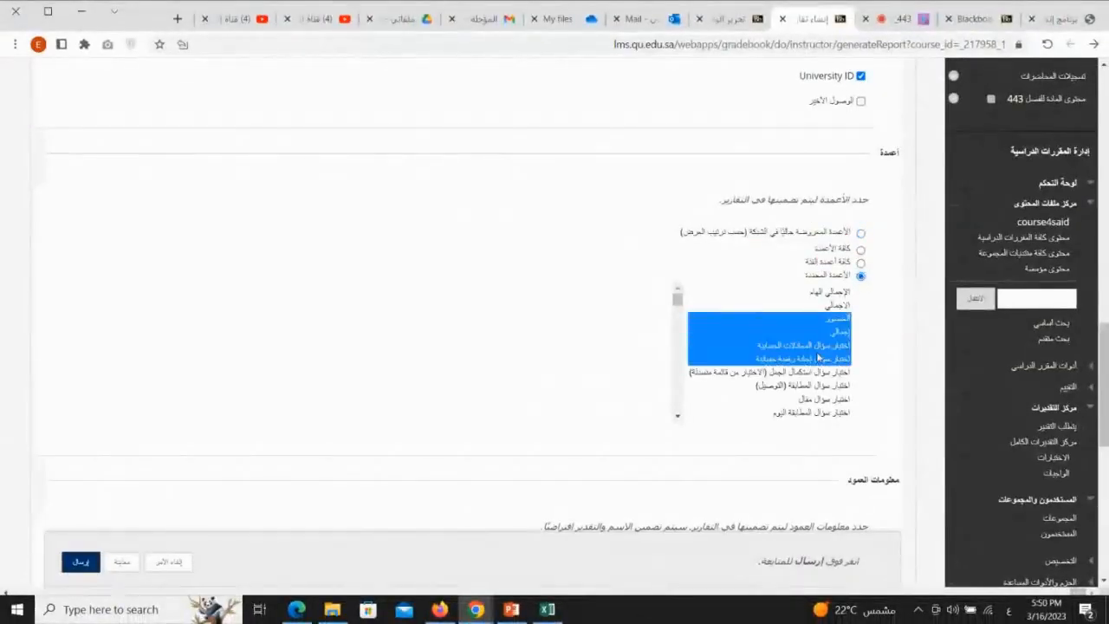
click(828, 307)
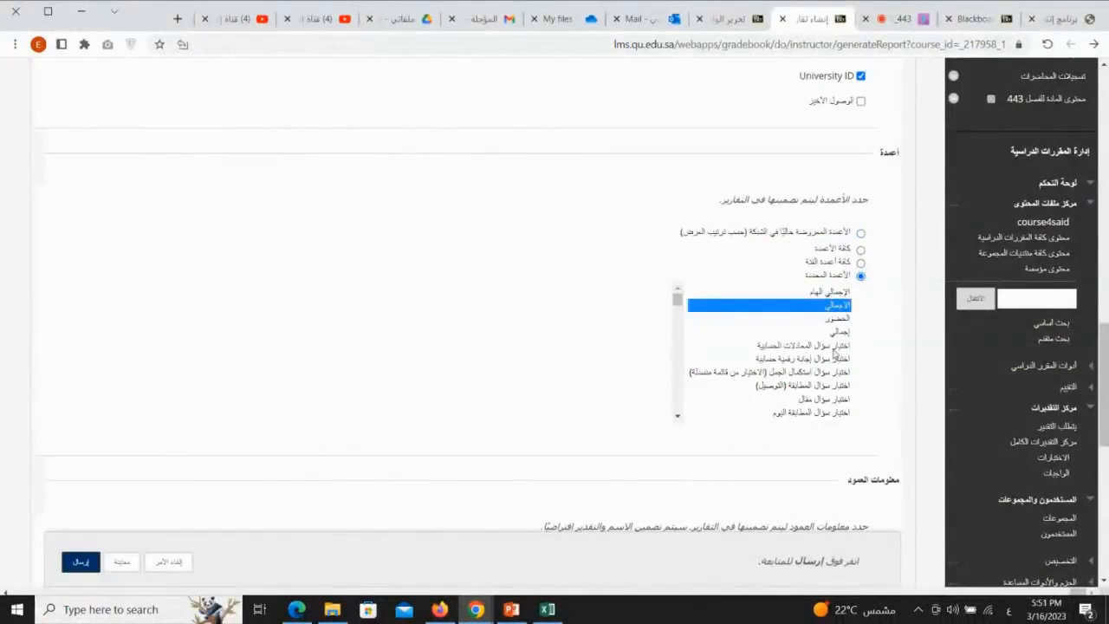
ctrl+click(819, 399)
ctrl+click(824, 372)
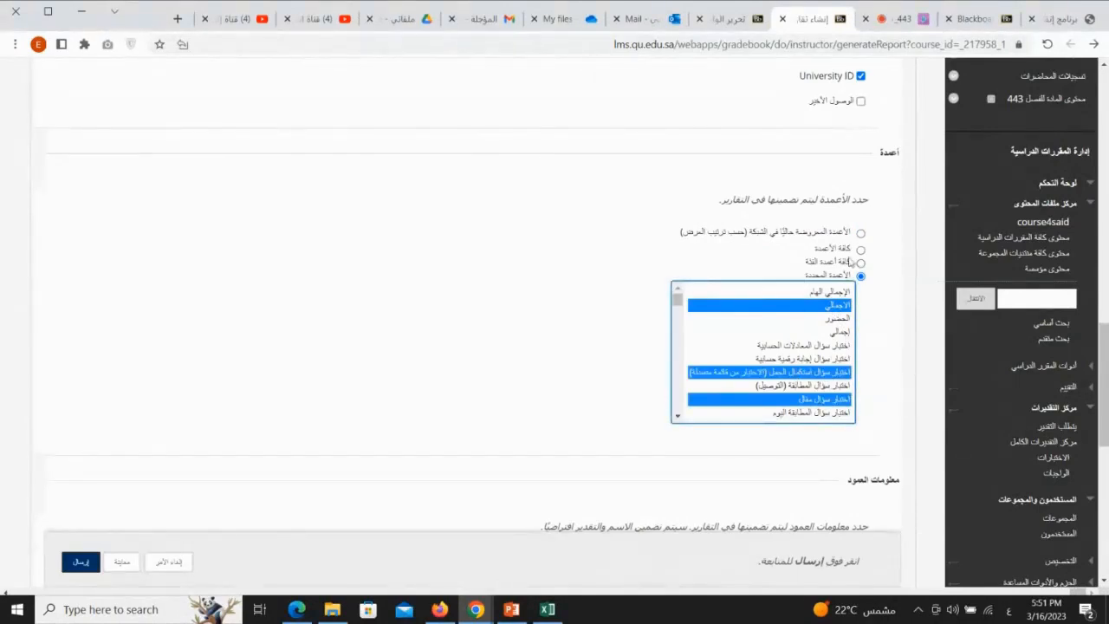
Step: Set the report to include all columns (كافة الأعمدة)
click(861, 234)
click(860, 249)
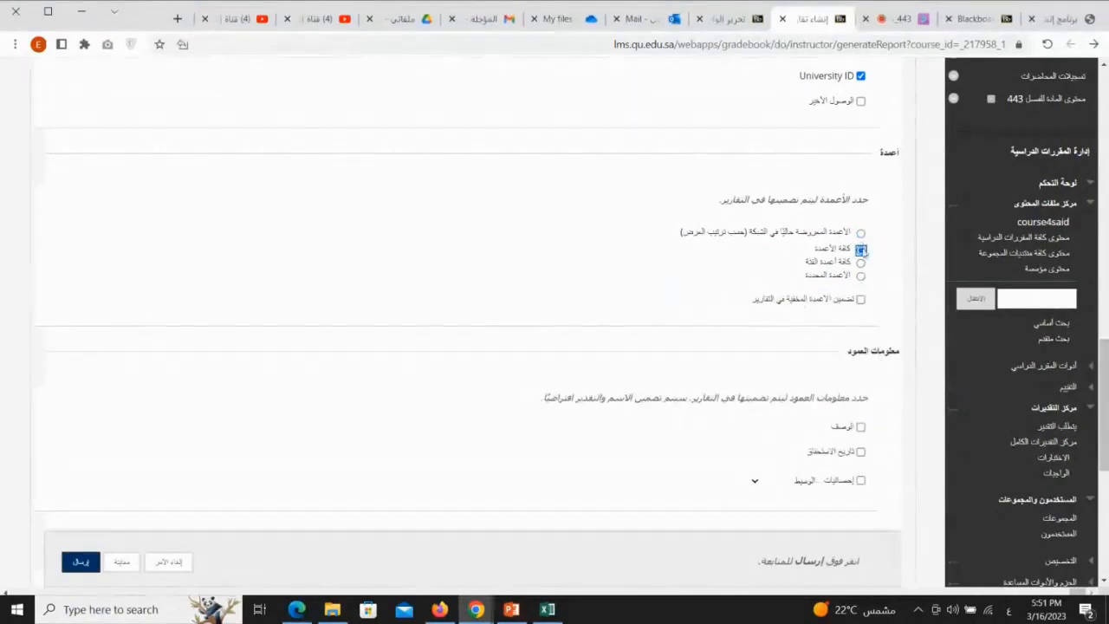
Step: Include the signature line (سطر التوقيع), date (التاريخ) and course information (معلومات المقرر الدراسي) in the report footer
scroll(898, 371, down, 2)
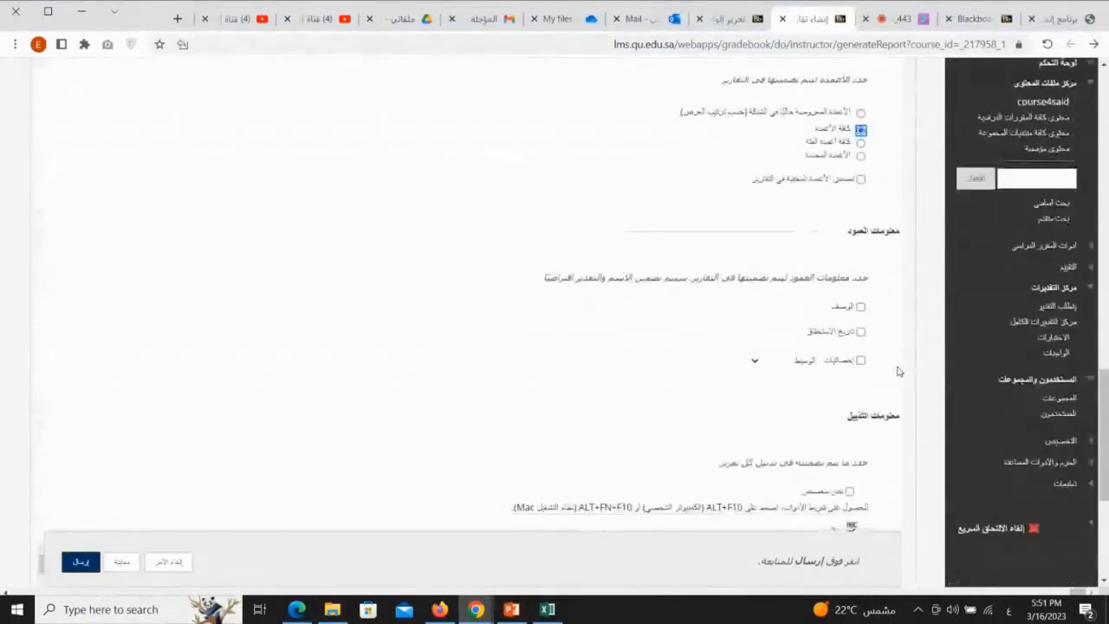
scroll(898, 371, down, 5)
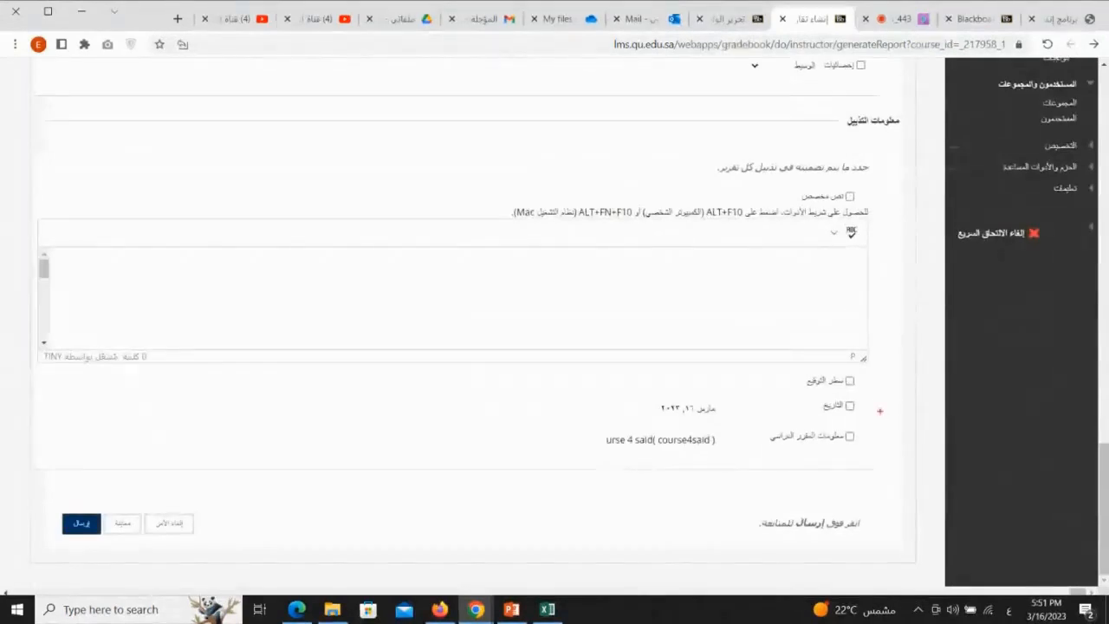
drag(864, 391, 799, 392)
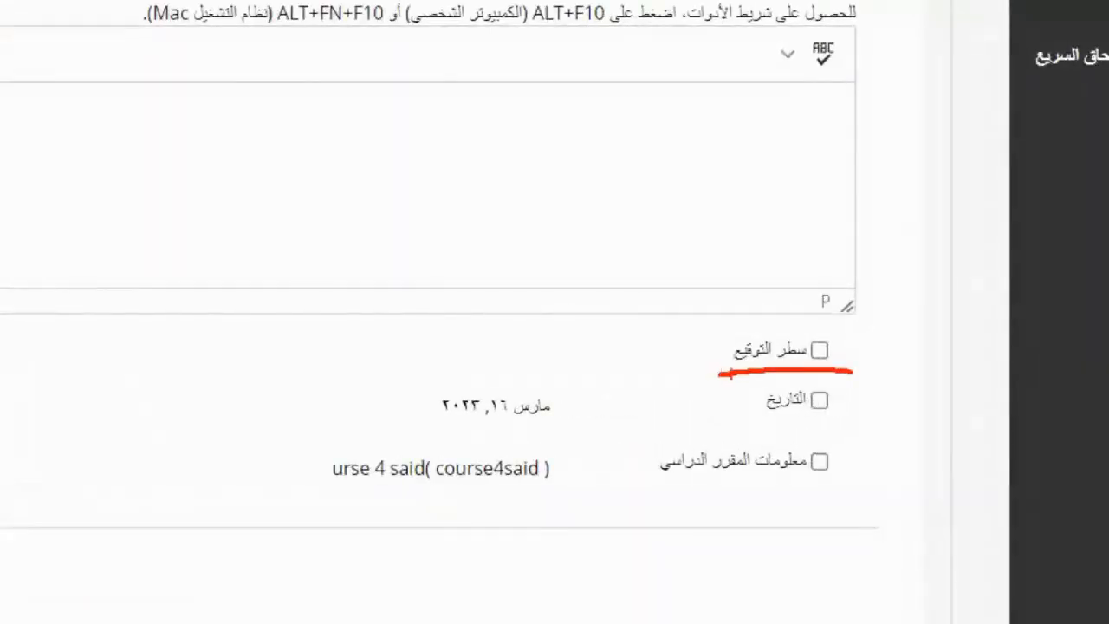
click(819, 350)
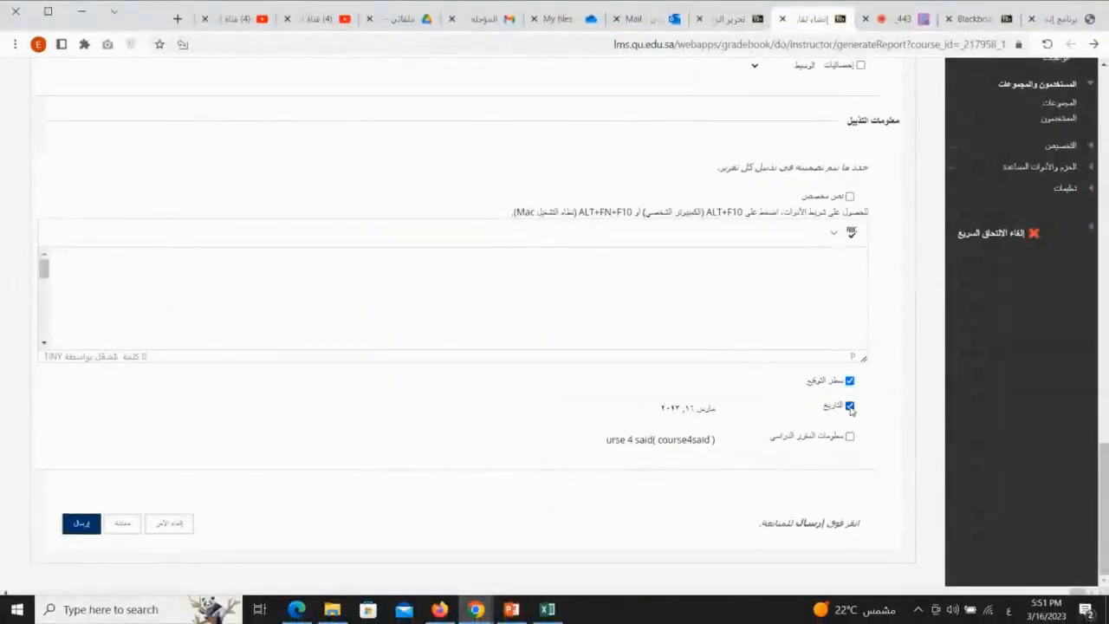
click(851, 438)
Step: Submit the report settings to generate the printable student grades report
key(ctrl+1)
click(205, 540)
drag(251, 544, 117, 542)
key(Escape)
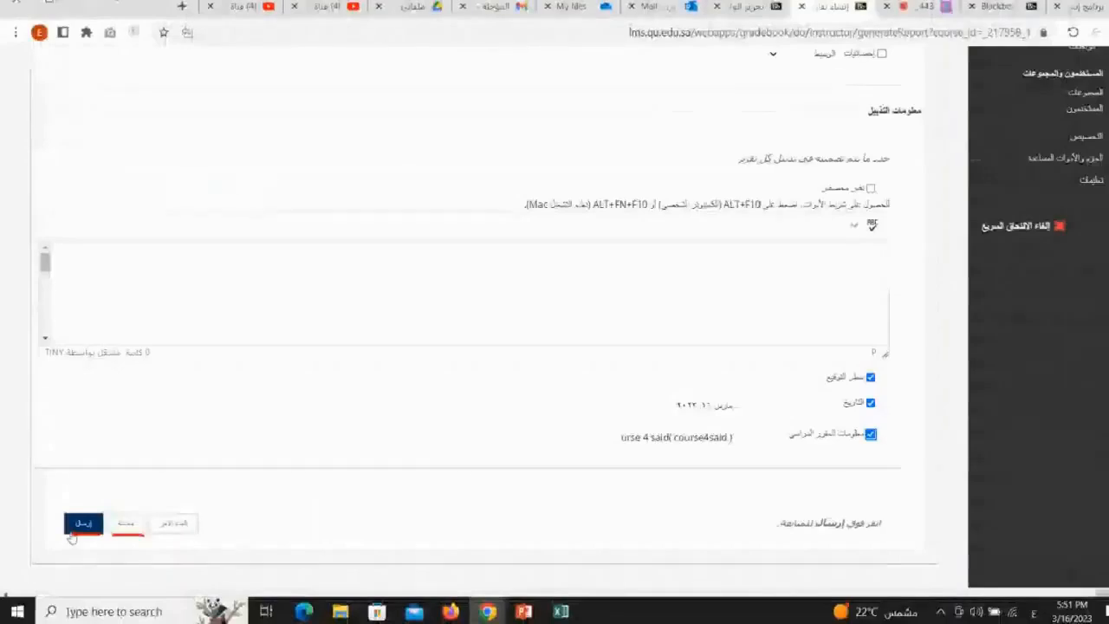
click(81, 526)
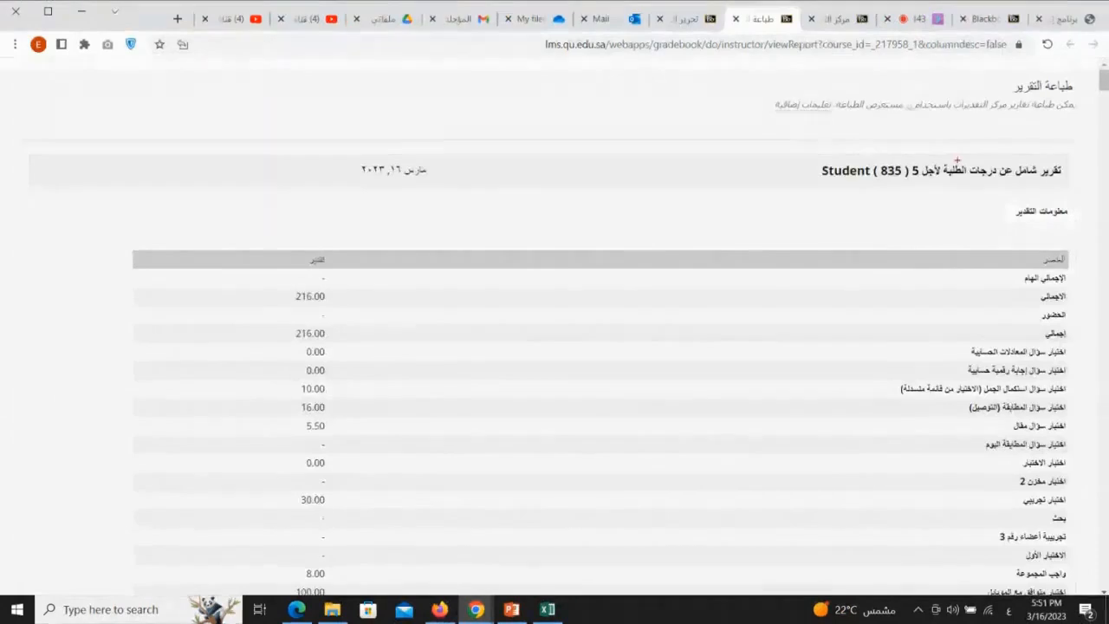
Step: Examine the first student's generated report, from its title, graded items and grades down to the footer with signature, date and course
drag(1048, 180, 821, 184)
mouse_move(1065, 235)
mouse_down()
mouse_move(889, 258)
mouse_move(875, 524)
mouse_move(1059, 484)
mouse_move(1069, 277)
mouse_up()
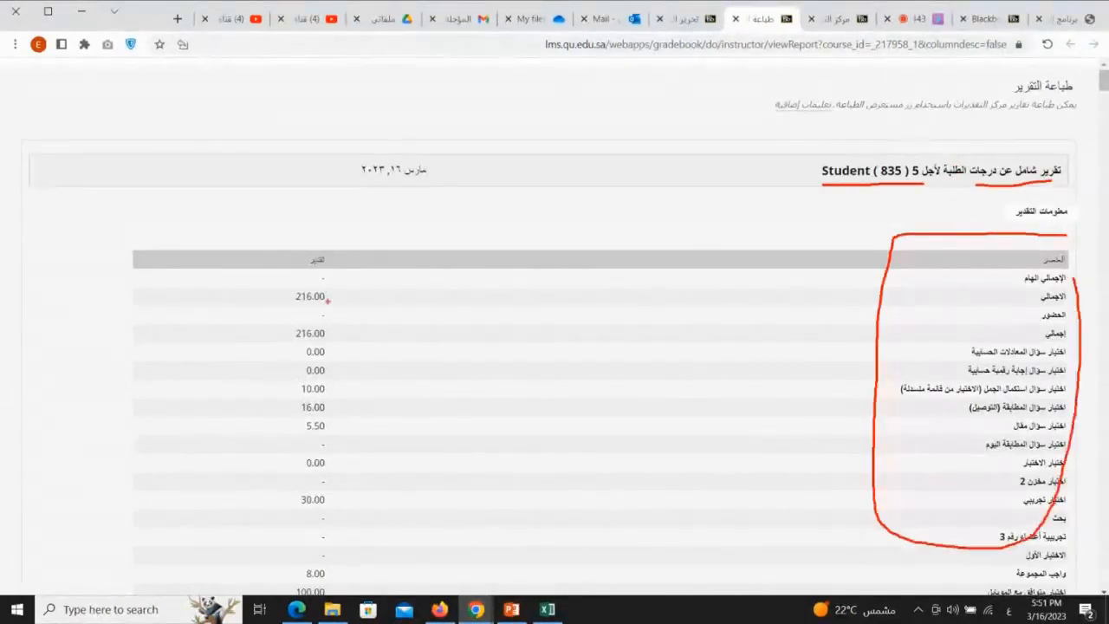
mouse_move(355, 277)
mouse_down()
mouse_move(275, 275)
mouse_move(247, 545)
mouse_move(360, 319)
mouse_up()
mouse_move(980, 284)
mouse_down()
mouse_move(933, 282)
mouse_move(894, 298)
mouse_up()
key(Escape)
scroll(895, 300, down, 15)
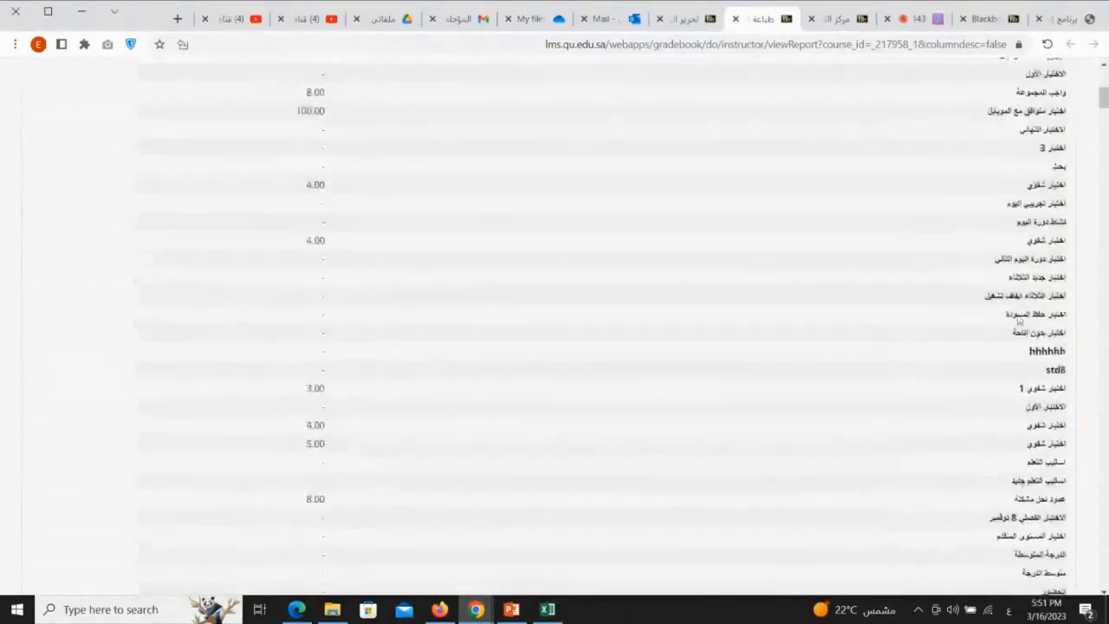
scroll(1020, 321, down, 20)
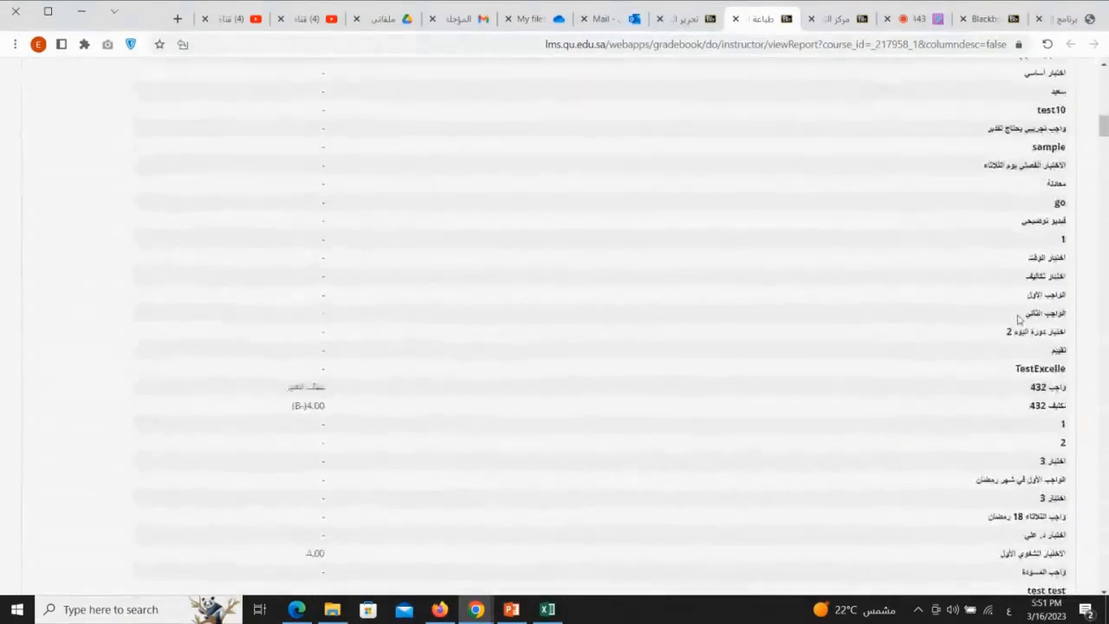
scroll(1020, 321, down, 3)
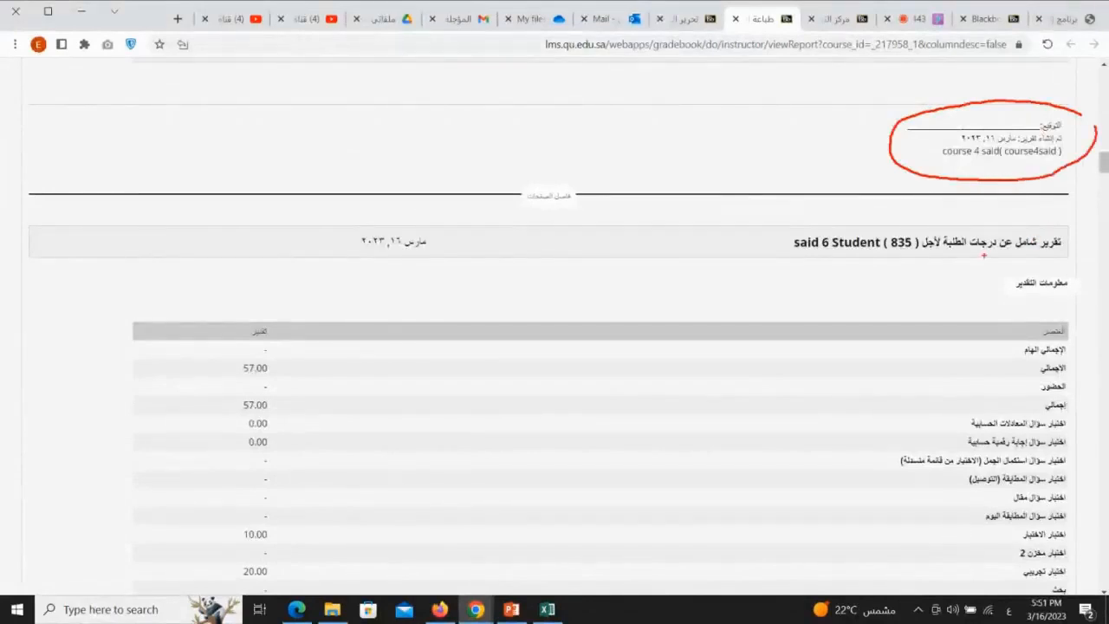
Step: Examine the following students' reports, checking each one's title, item list and grades
drag(926, 252, 762, 259)
mouse_move(1083, 328)
mouse_down()
mouse_move(897, 515)
mouse_move(1057, 411)
mouse_up()
mouse_move(312, 320)
mouse_down()
mouse_move(192, 524)
mouse_move(332, 420)
mouse_up()
key(Escape)
scroll(971, 425, down, 9)
scroll(971, 429, down, 10)
scroll(971, 429, up, 3)
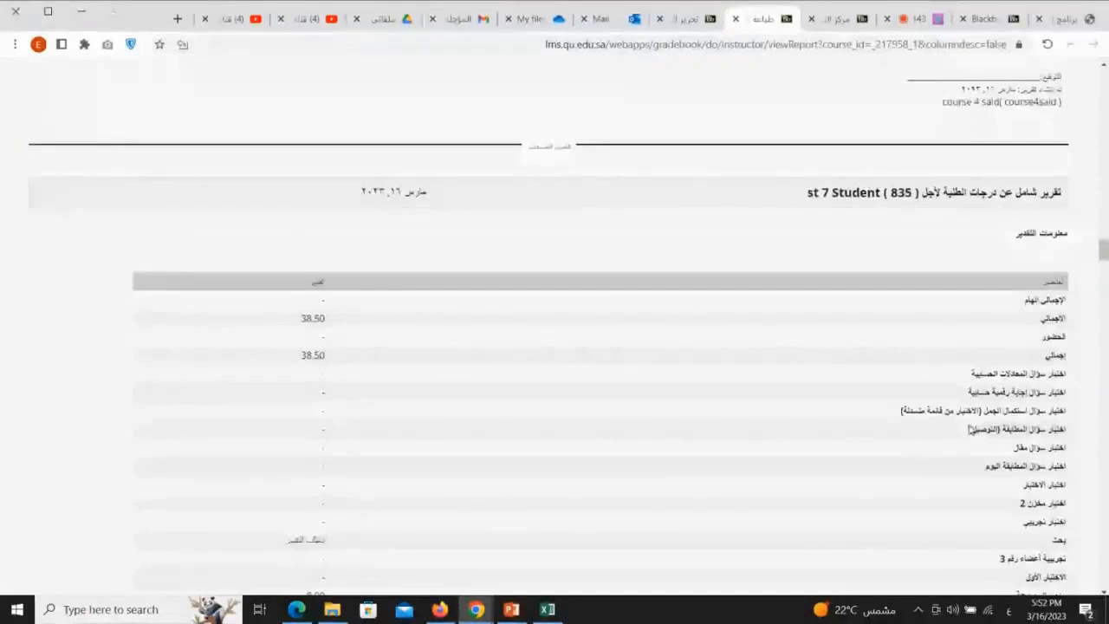
scroll(967, 375, down, 5)
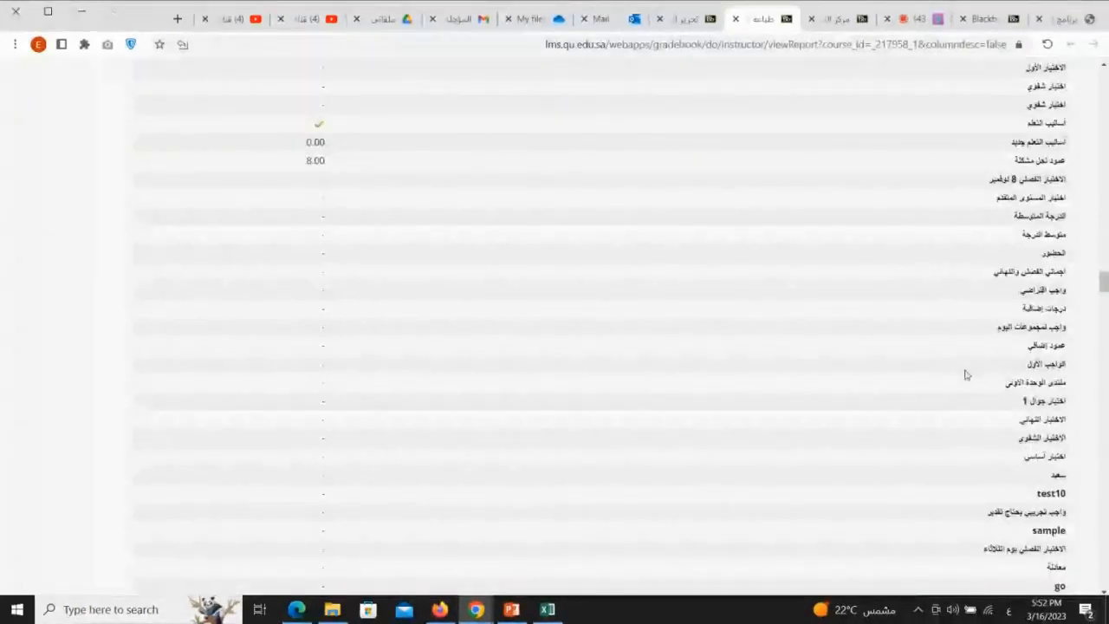
Step: Return from the printable report to the Full Grade Center (مركز التقديرات الكامل)
key(XF86AudioLowerVolume)
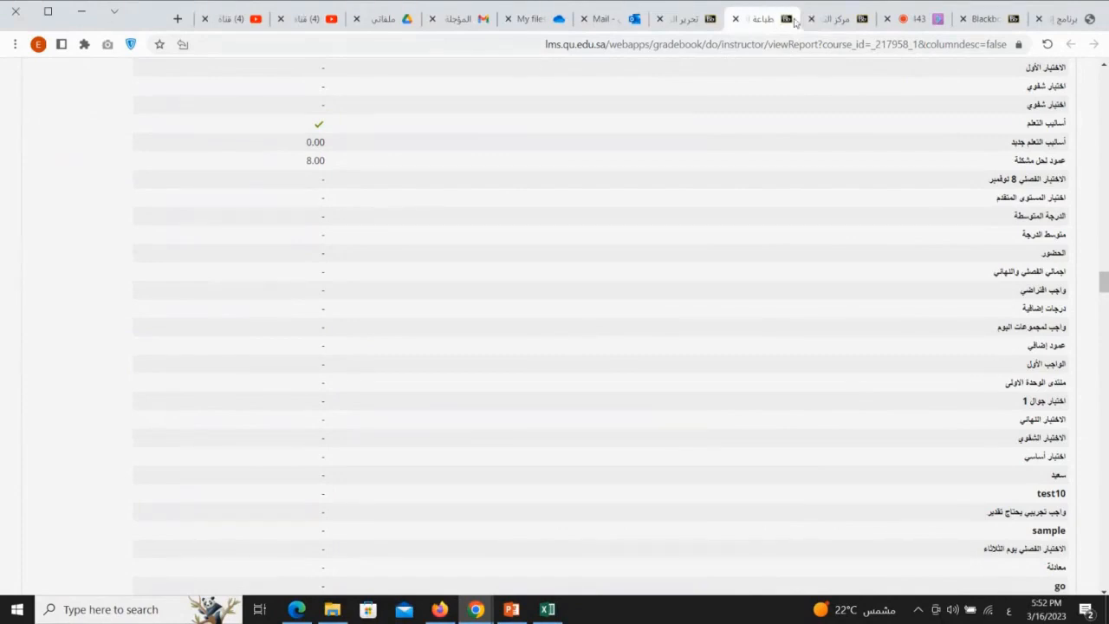
click(833, 18)
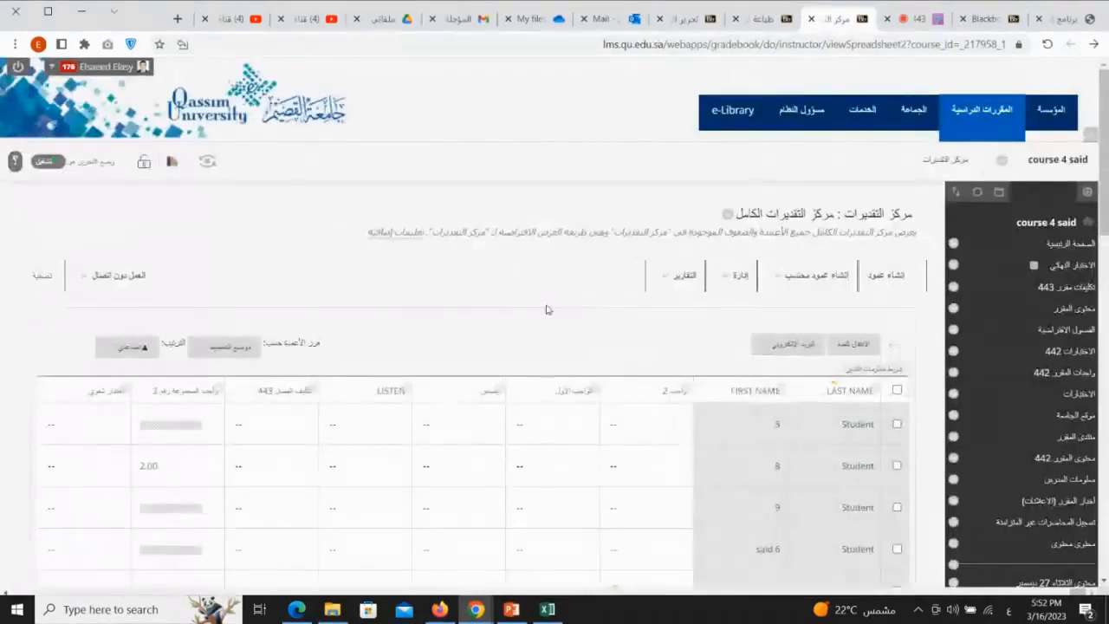